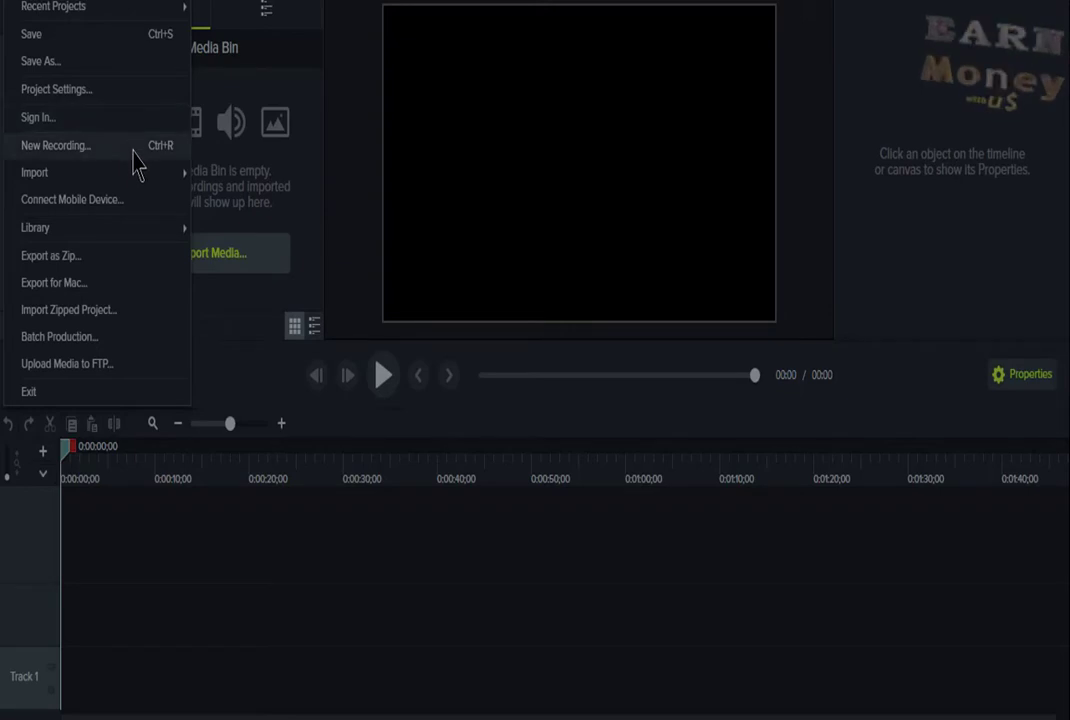
{"action": "mouse_move", "coordinate": [141, 183]}
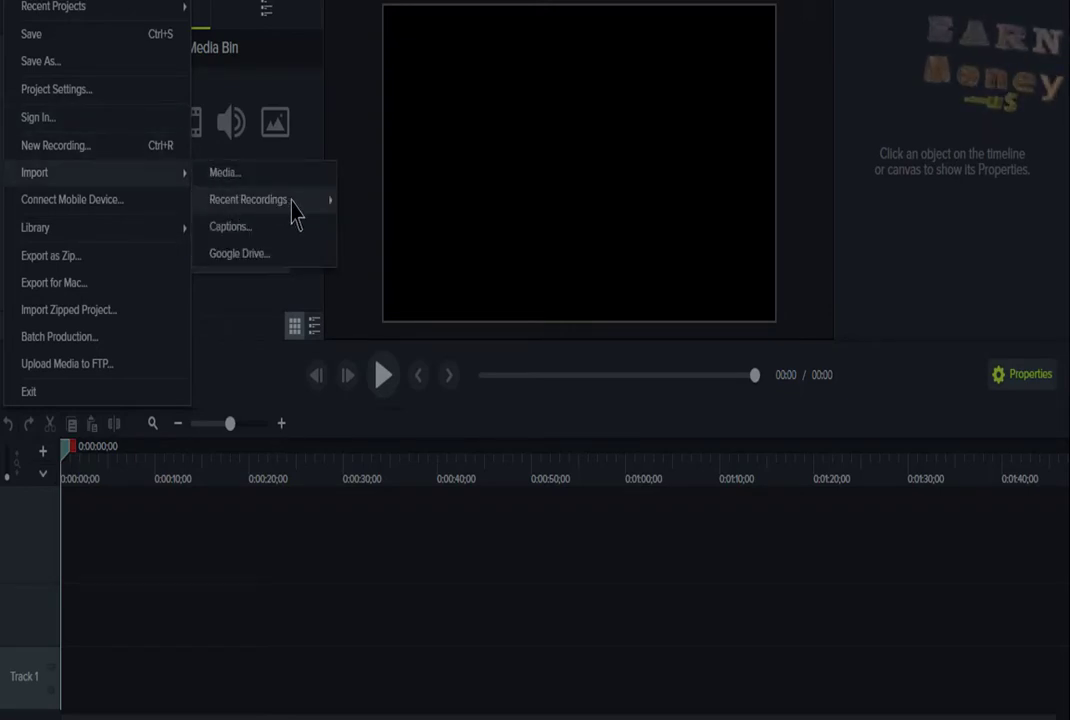
{"action": "mouse_move", "coordinate": [318, 212]}
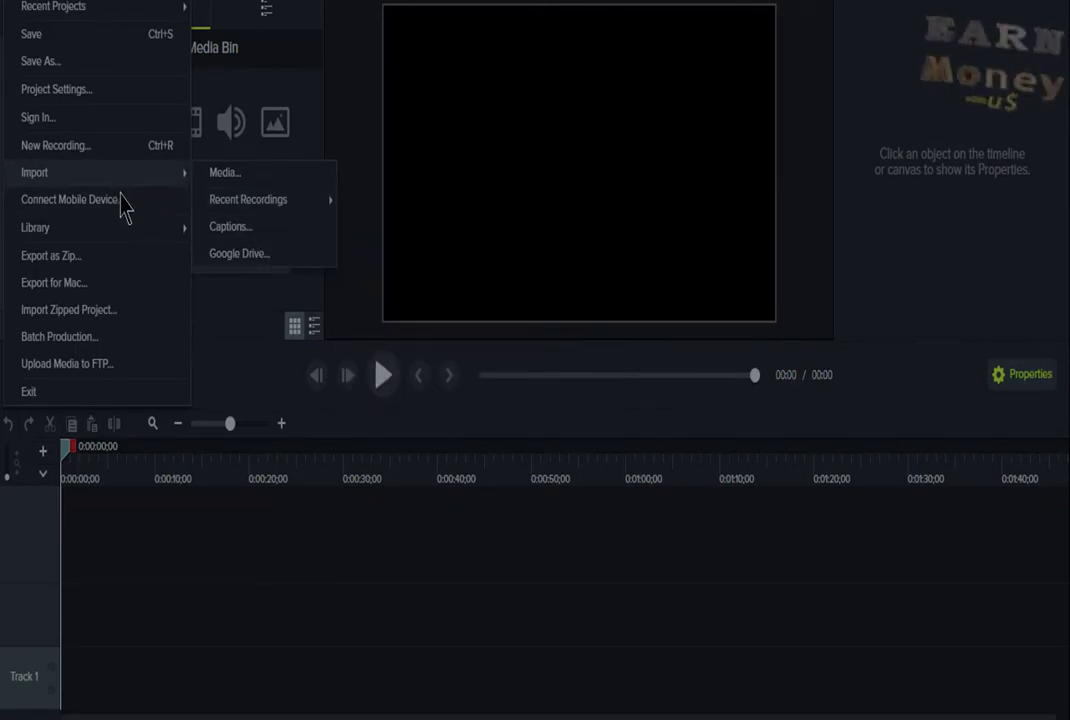
{"action": "mouse_move", "coordinate": [135, 230]}
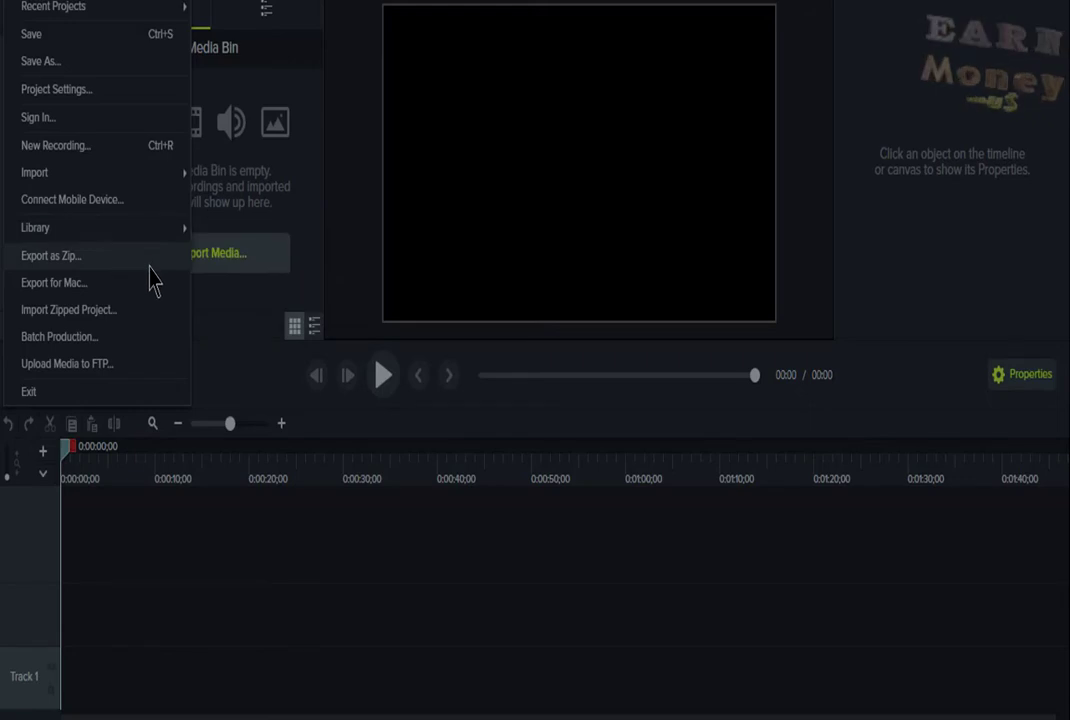
{"action": "left_click", "coordinate": [128, 2]}
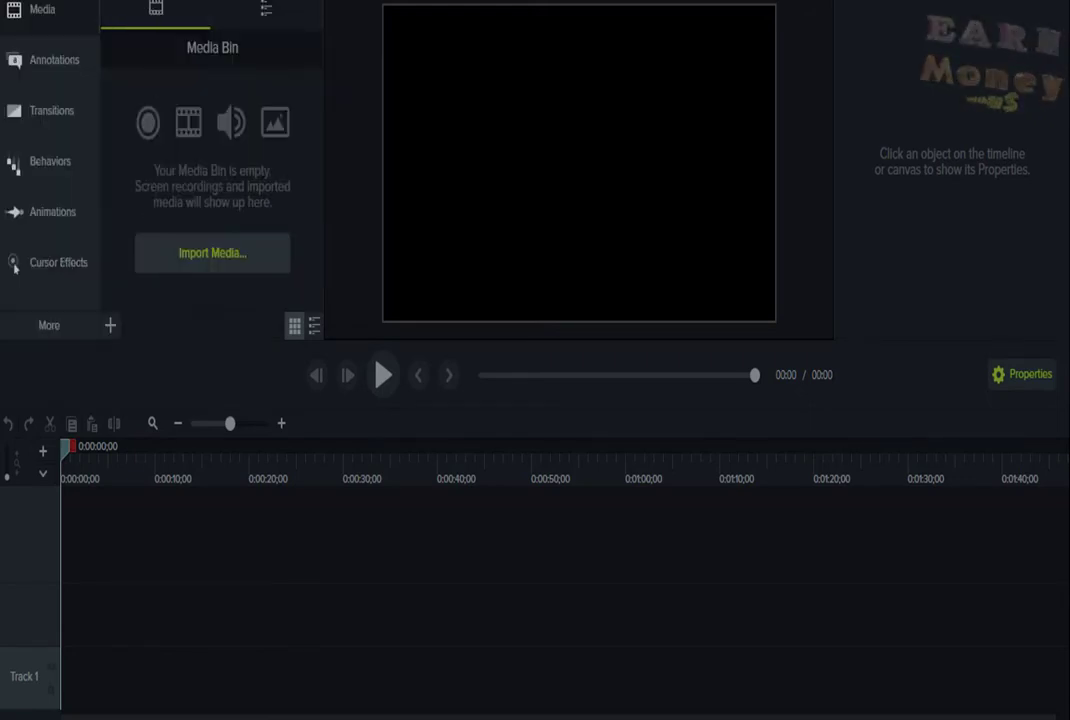
{"action": "mouse_move", "coordinate": [38, 1]}
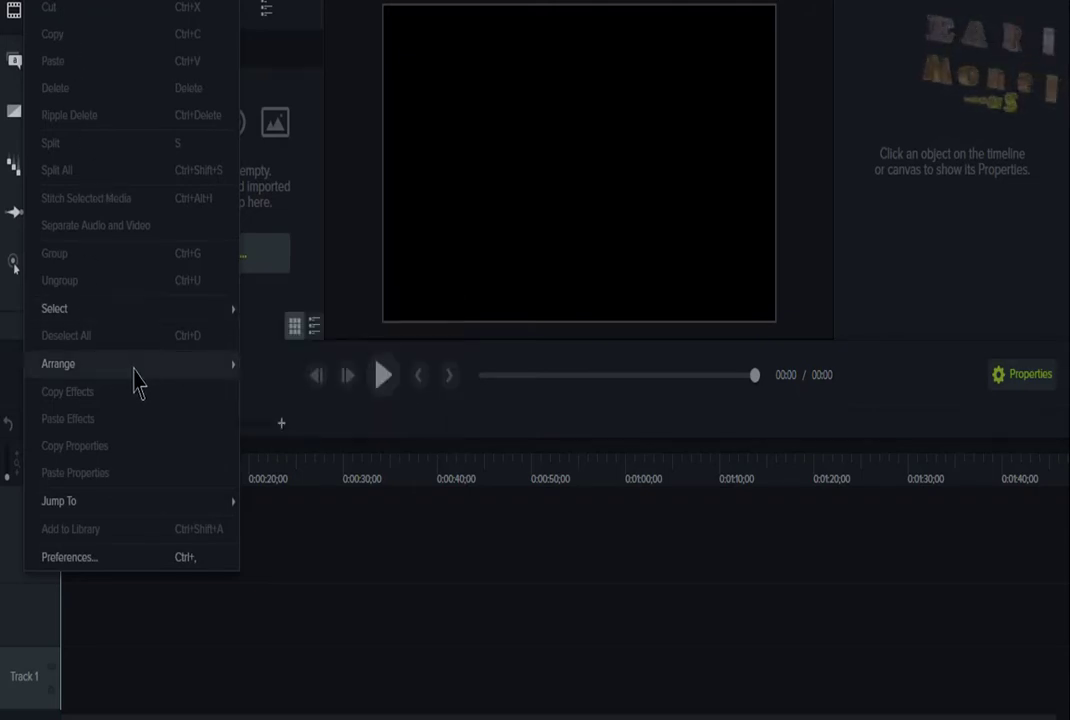
{"action": "mouse_move", "coordinate": [137, 380]}
{"action": "mouse_move", "coordinate": [157, 512]}
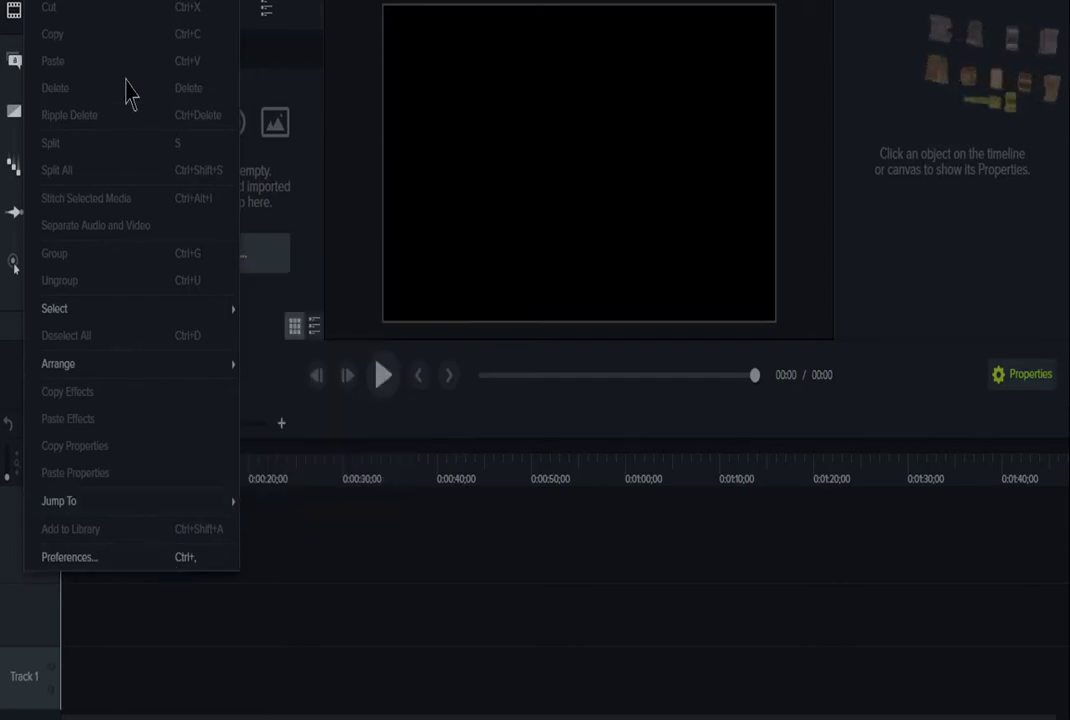
{"action": "mouse_move", "coordinate": [78, 0]}
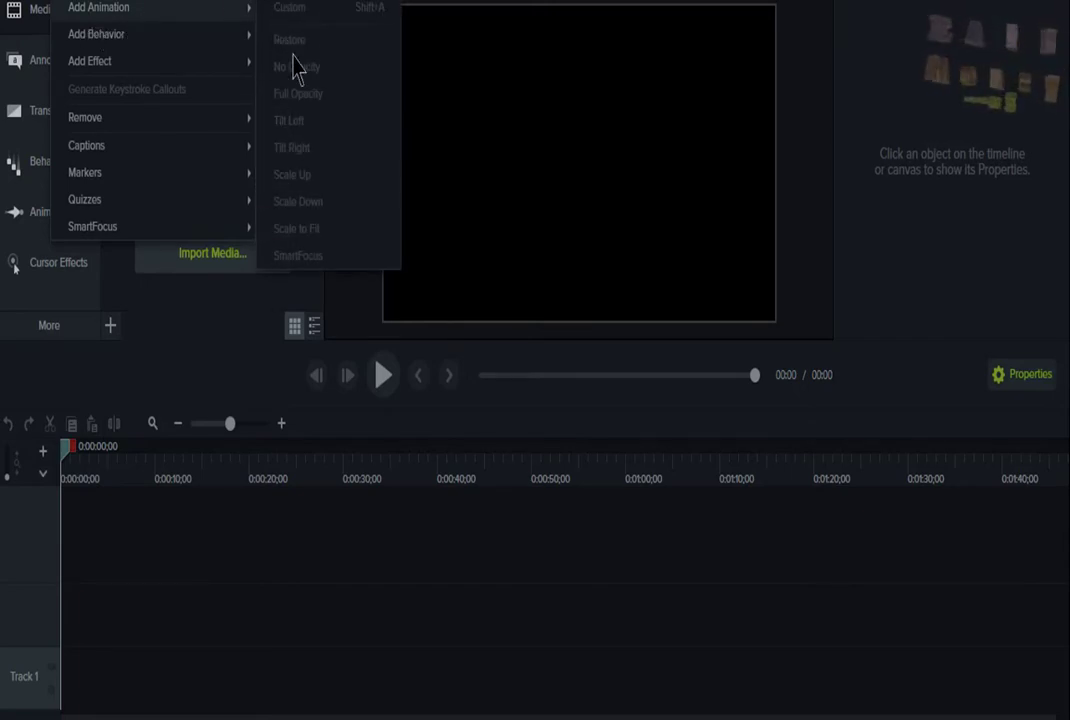
{"action": "mouse_move", "coordinate": [203, 48]}
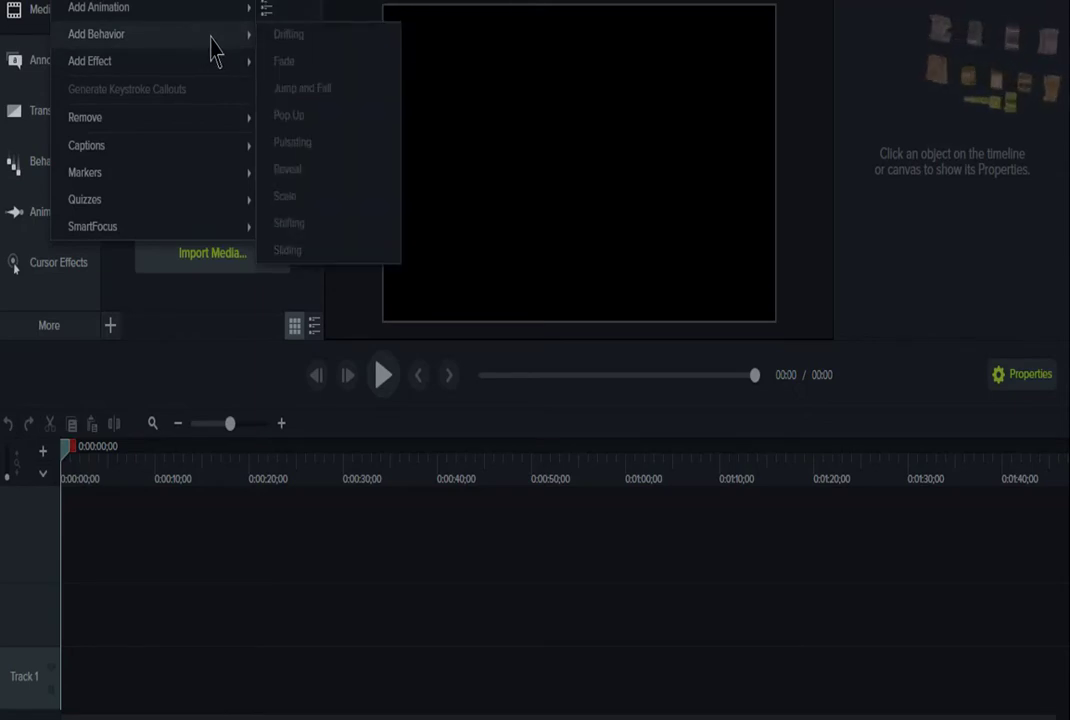
{"action": "mouse_move", "coordinate": [221, 68]}
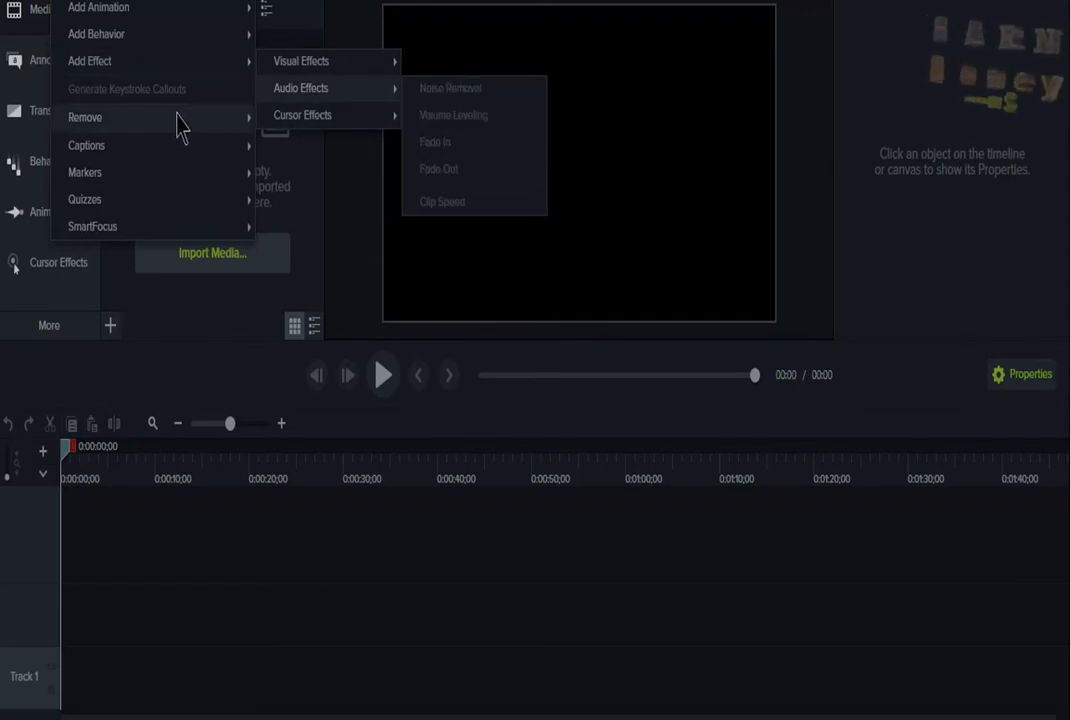
{"action": "mouse_move", "coordinate": [183, 125]}
{"action": "mouse_move", "coordinate": [212, 160]}
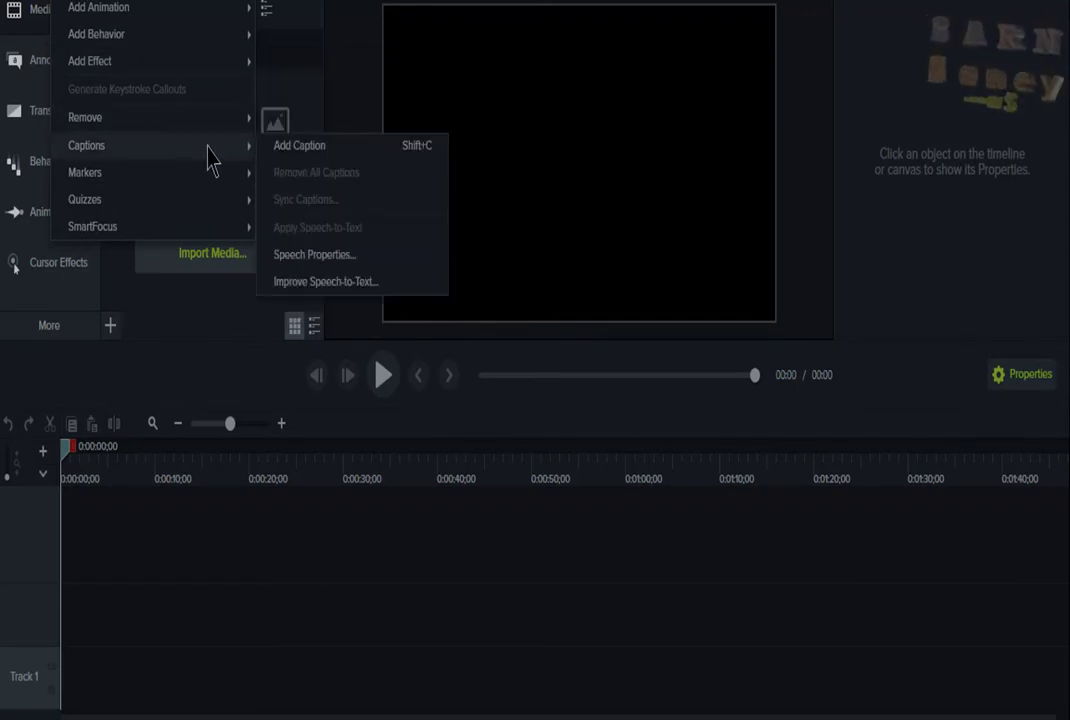
{"action": "mouse_move", "coordinate": [219, 182]}
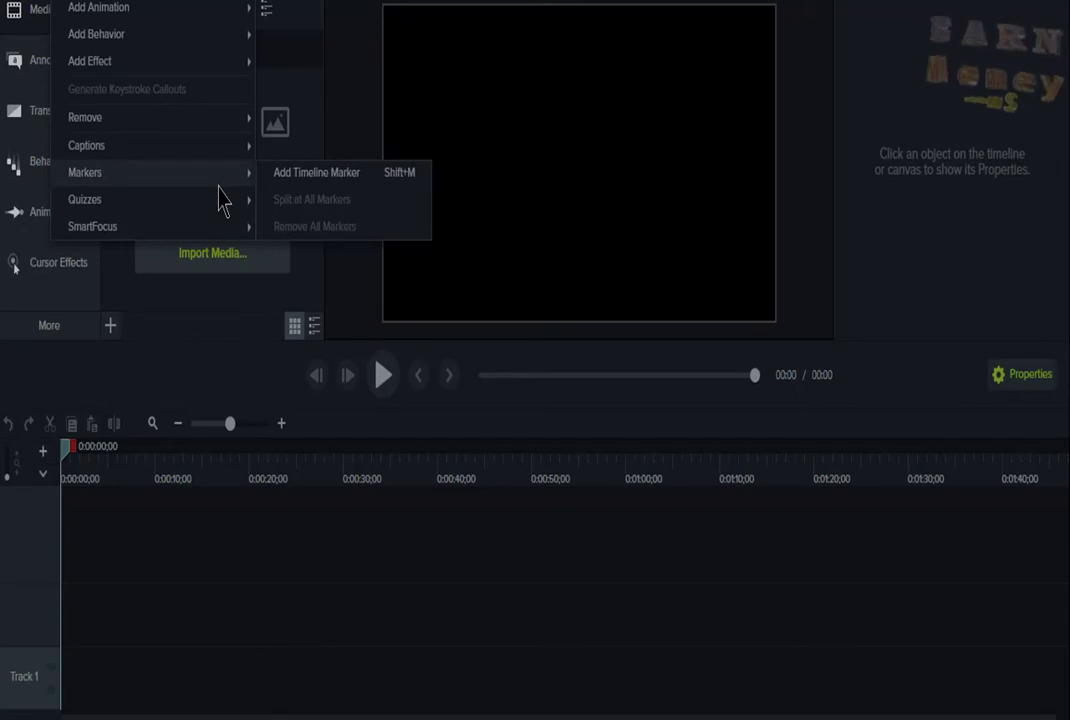
{"action": "mouse_move", "coordinate": [222, 207]}
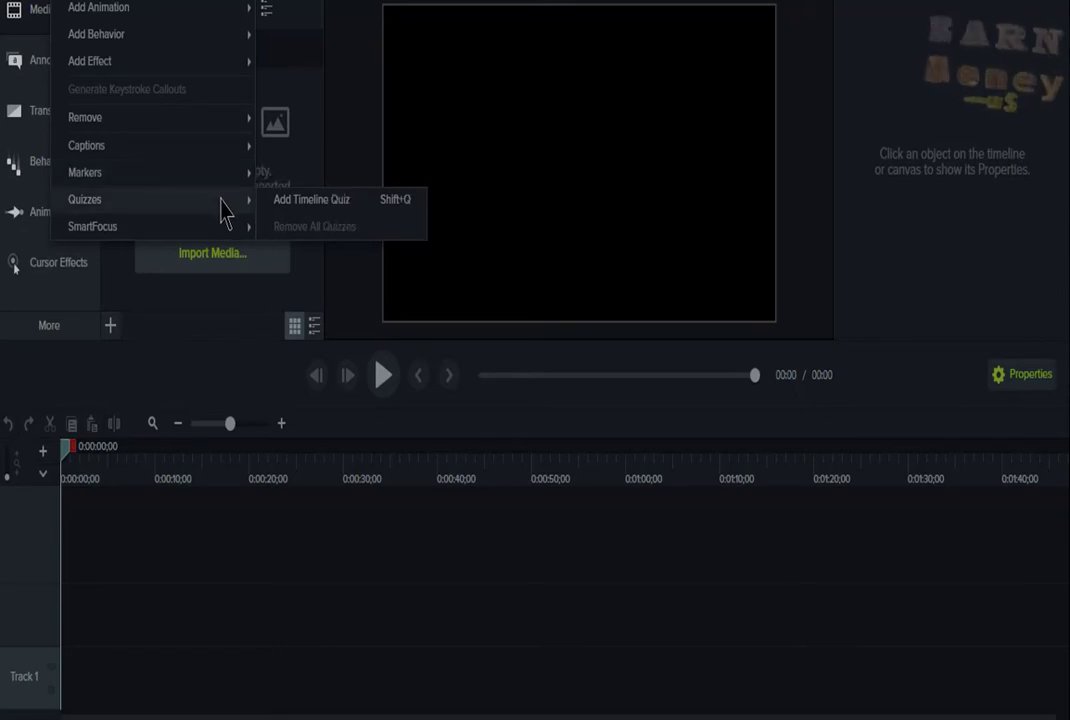
{"action": "mouse_move", "coordinate": [238, 236]}
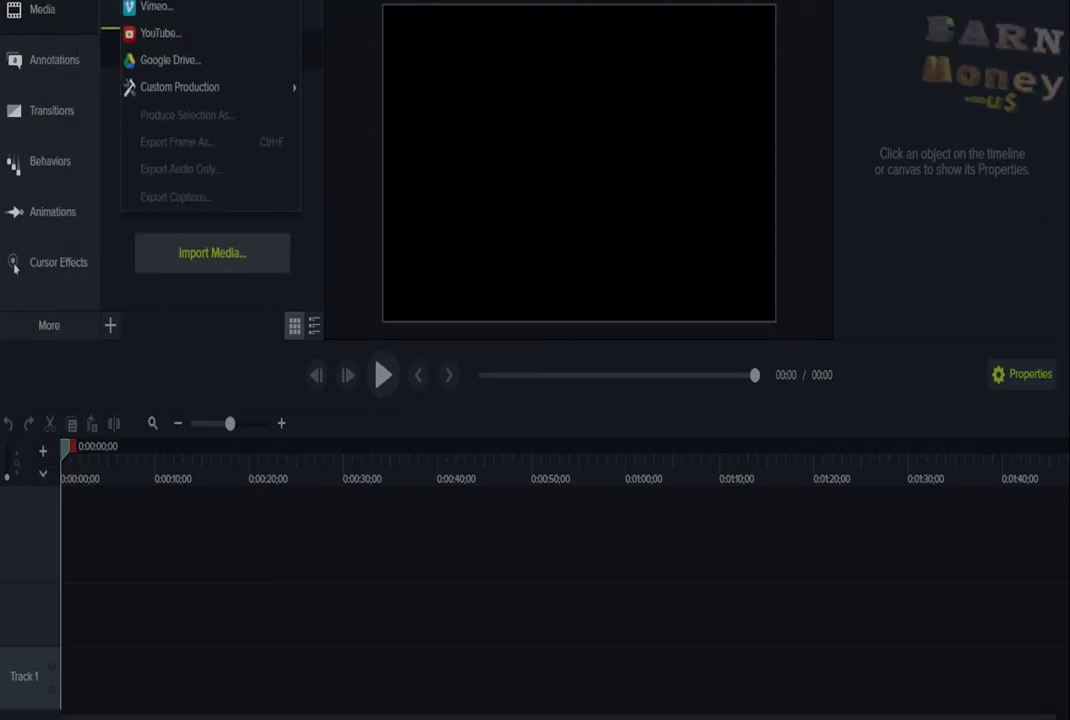
{"action": "mouse_move", "coordinate": [144, 4]}
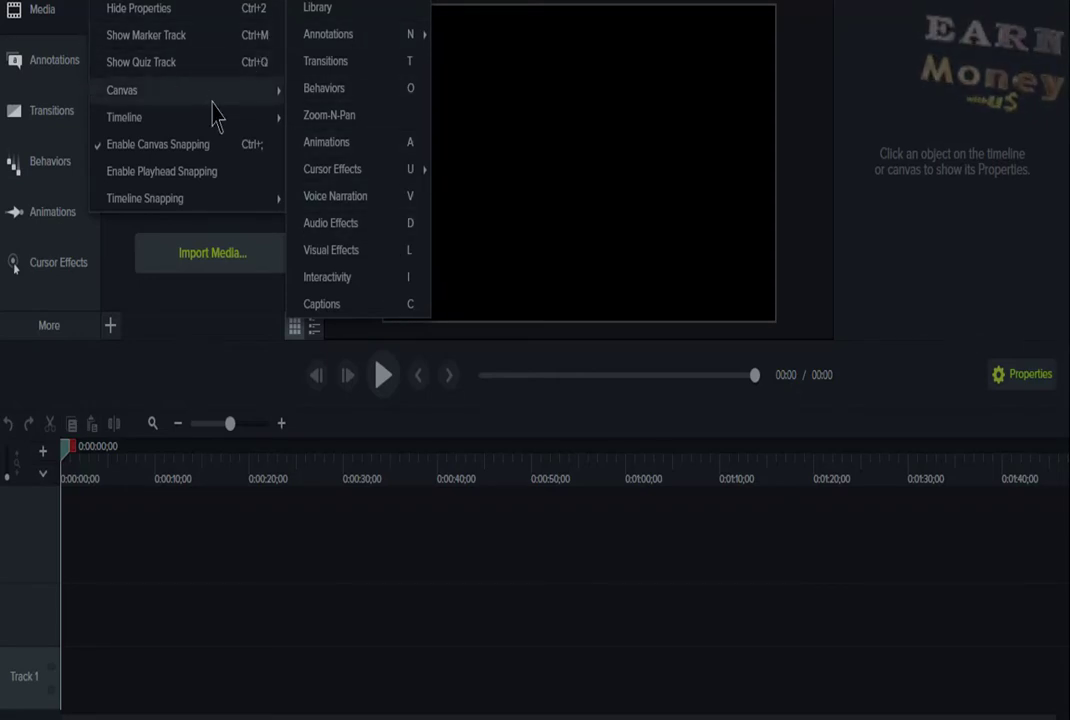
{"action": "mouse_move", "coordinate": [244, 96]}
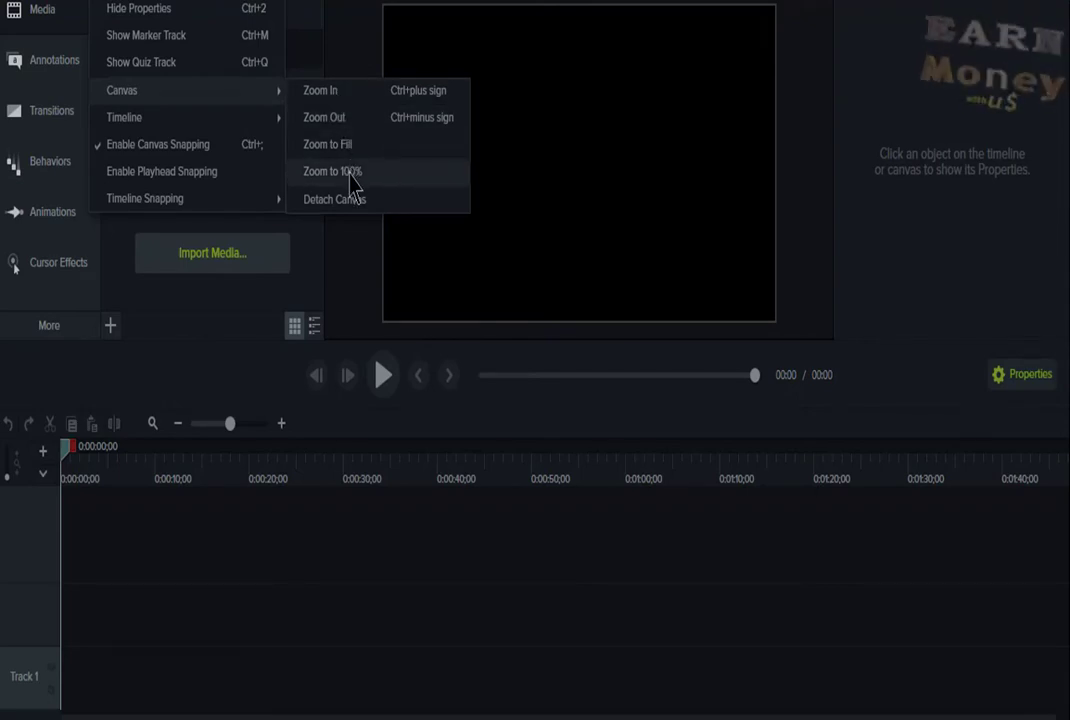
{"action": "mouse_move", "coordinate": [250, 125]}
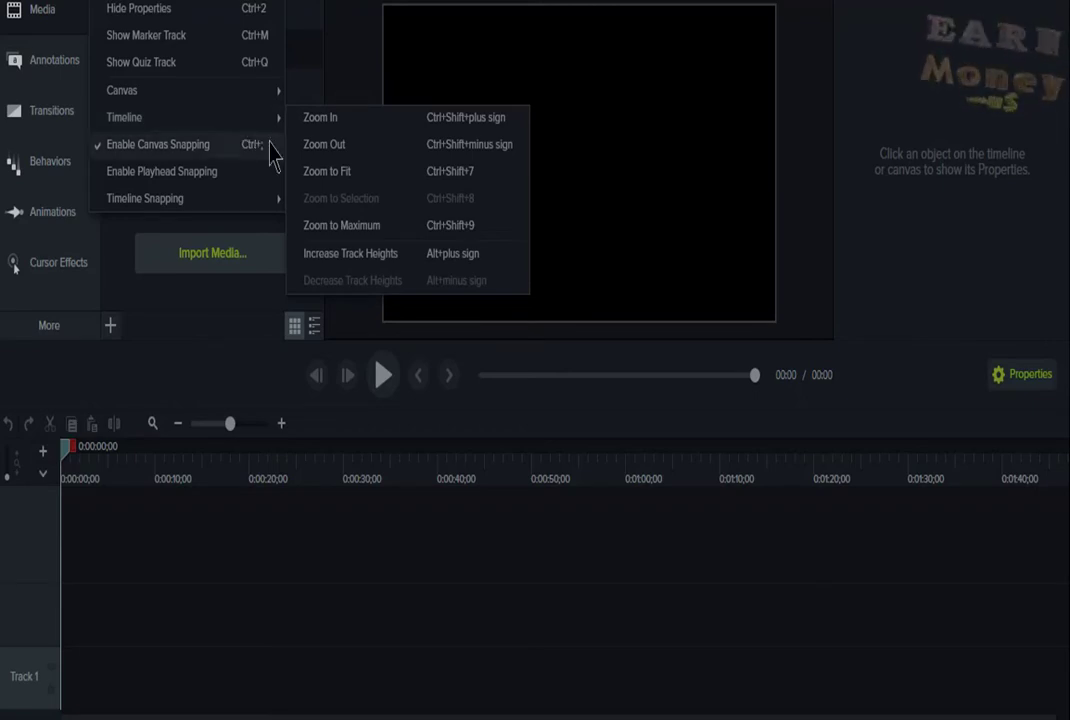
{"action": "mouse_move", "coordinate": [283, 206]}
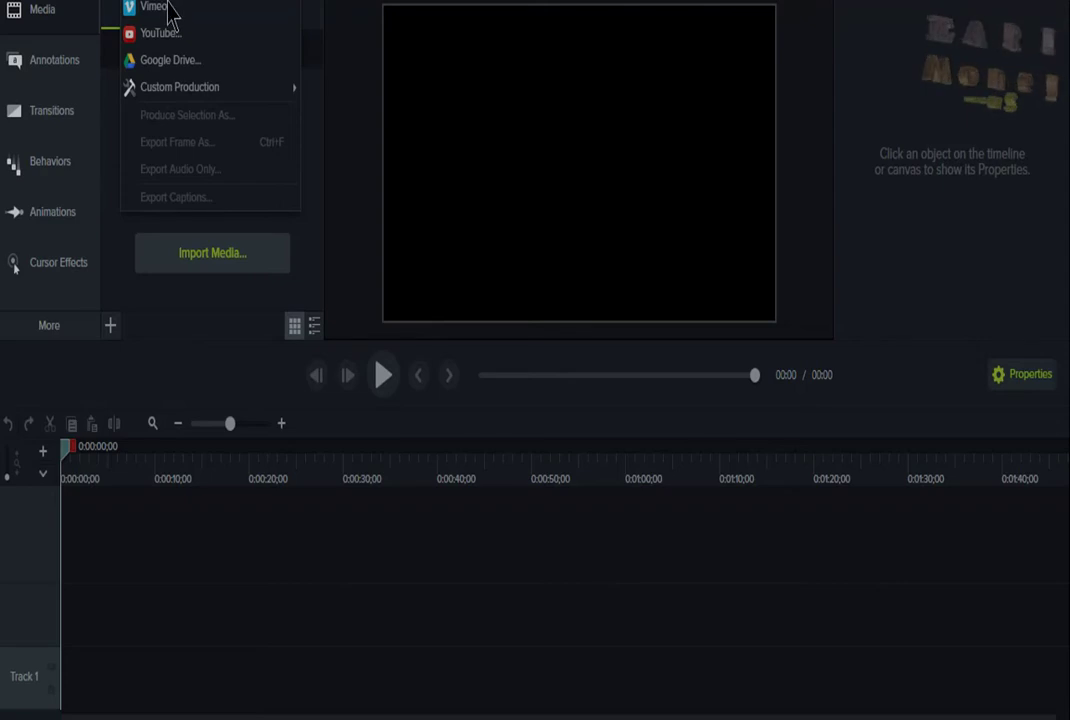
{"action": "mouse_move", "coordinate": [193, 98]}
{"action": "key", "text": "Escape"}
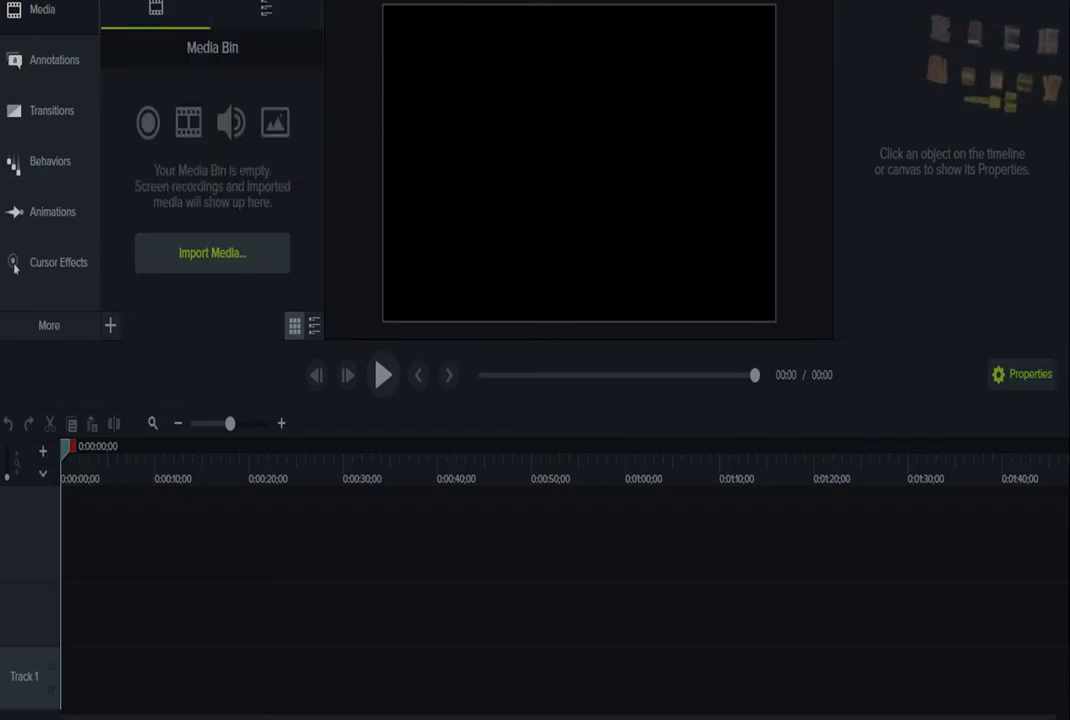
{"action": "key", "text": "alt+f"}
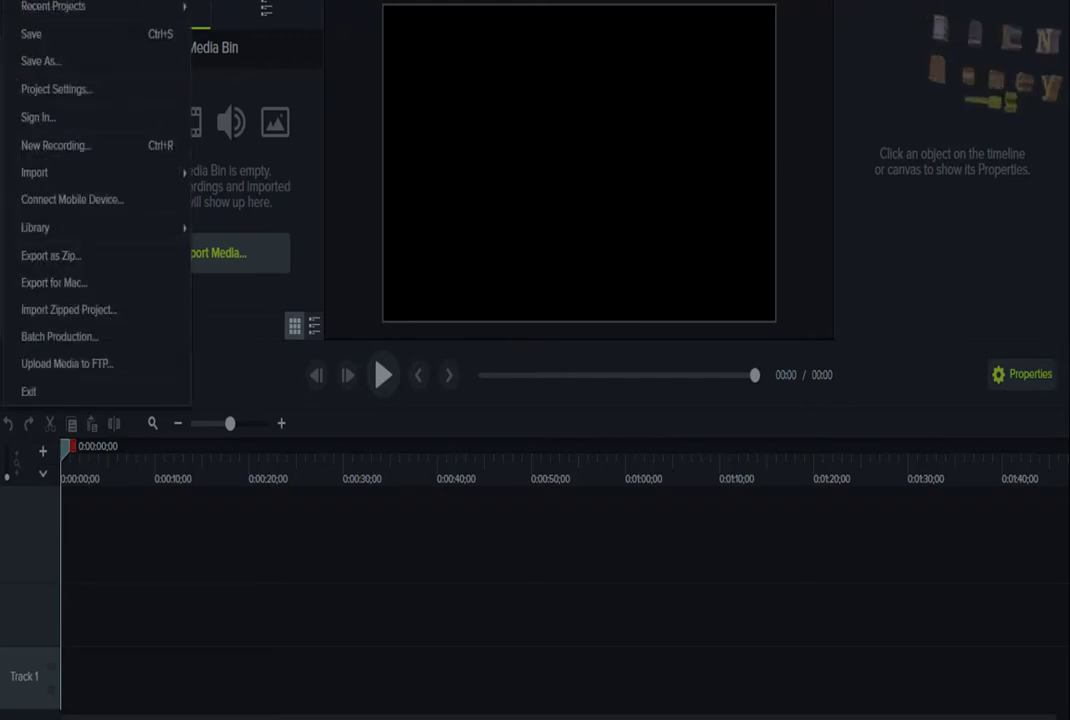
{"action": "key", "text": "Escape"}
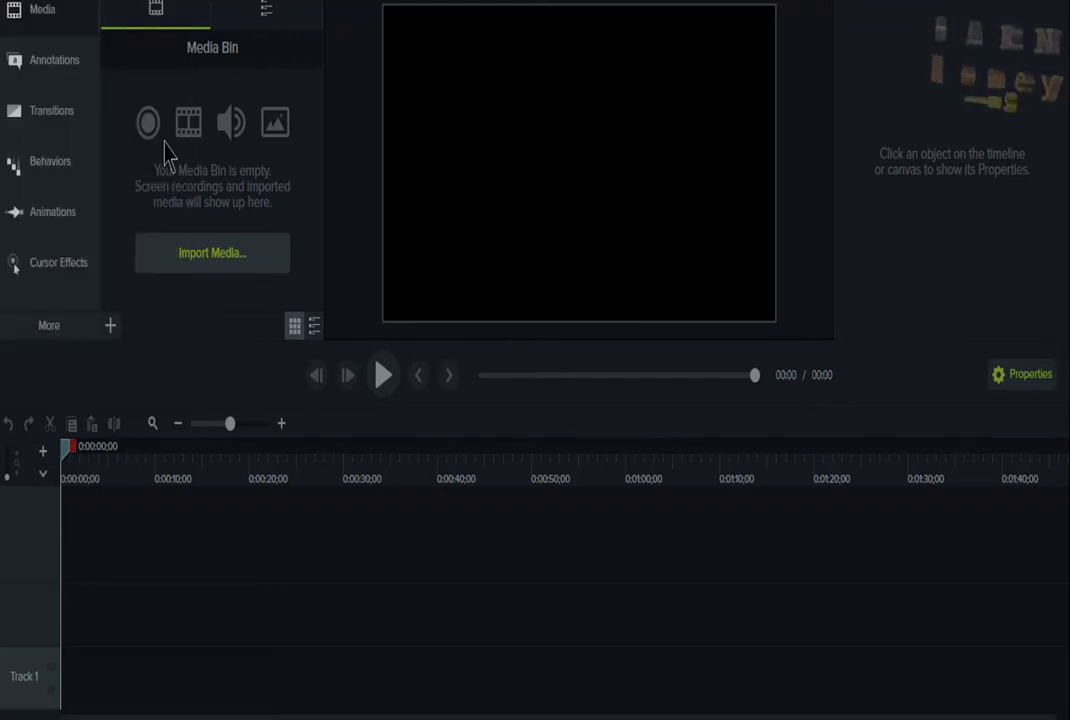
Step: Import the video "How To Copy & Paste Ads To Make $100-$500 A Day Online.mp4" into the project's media
{"action": "left_click", "coordinate": [111, 326]}
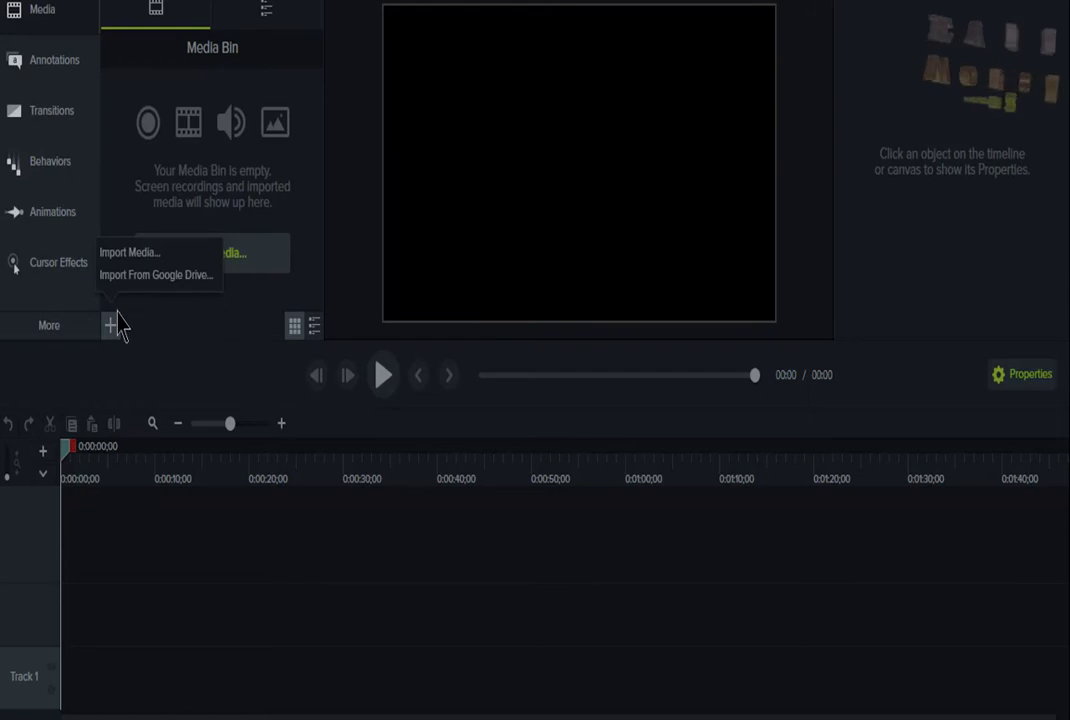
{"action": "left_click", "coordinate": [122, 255]}
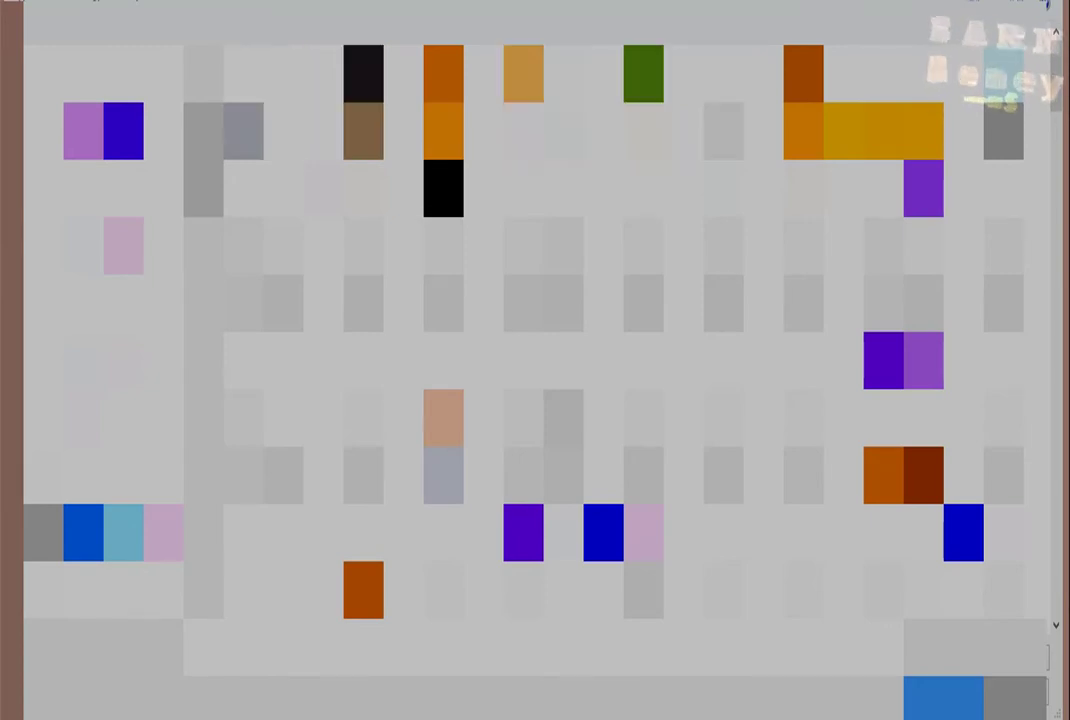
{"action": "double_click", "coordinate": [264, 102]}
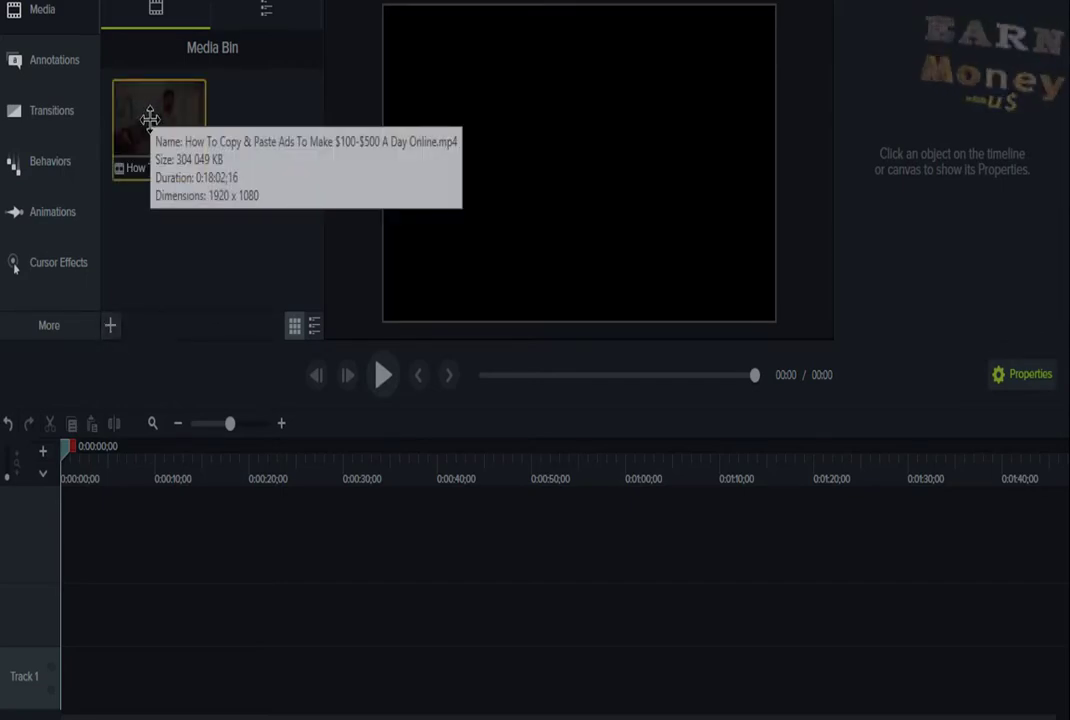
Step: Import Break YT.mp4, the introvideoEMWU clip, Jal_Edge_of_Water.mp3 and logo.mp4 into the project's media
{"action": "left_click", "coordinate": [110, 325]}
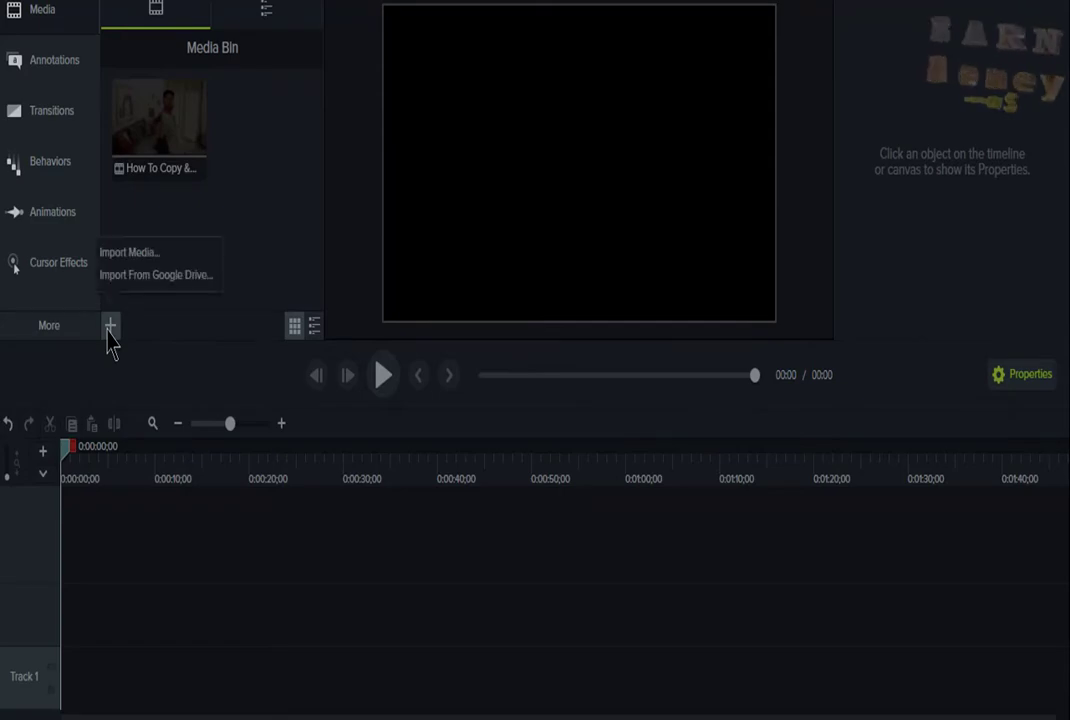
{"action": "left_click", "coordinate": [127, 253]}
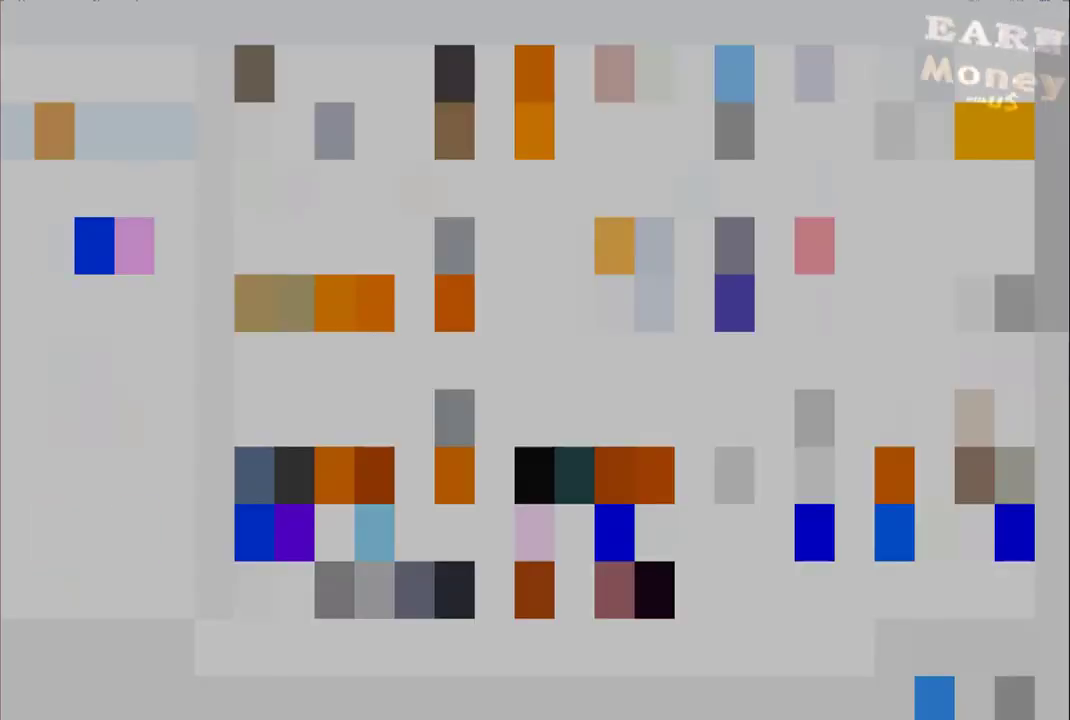
{"action": "double_click", "coordinate": [635, 268]}
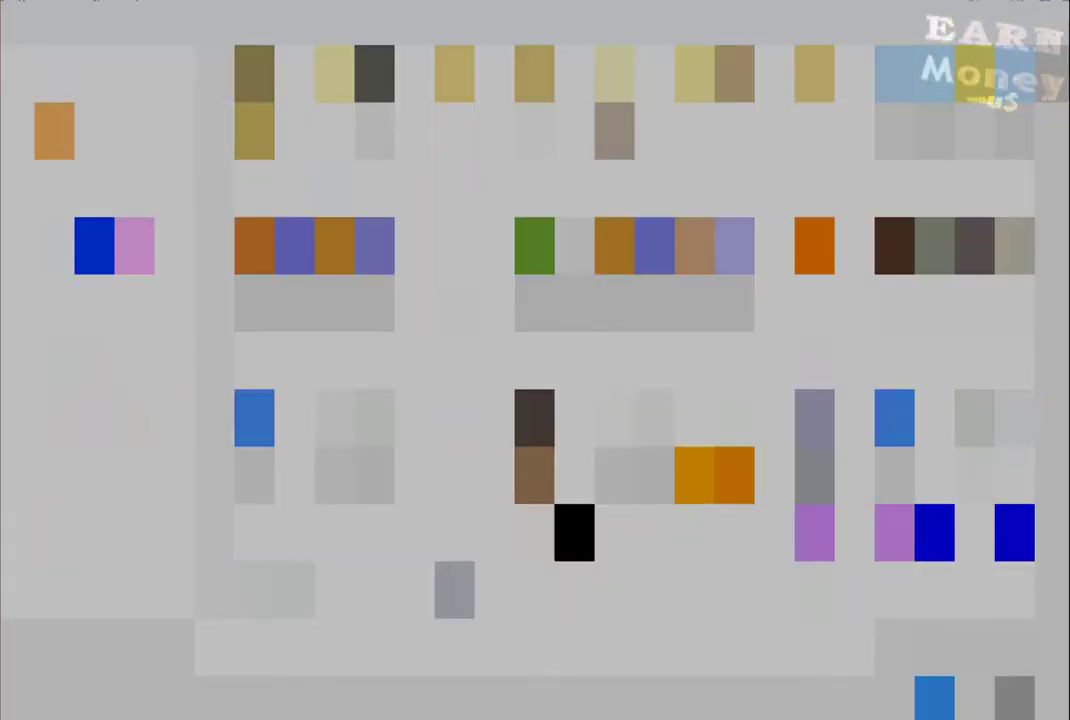
{"action": "left_click", "coordinate": [950, 698]}
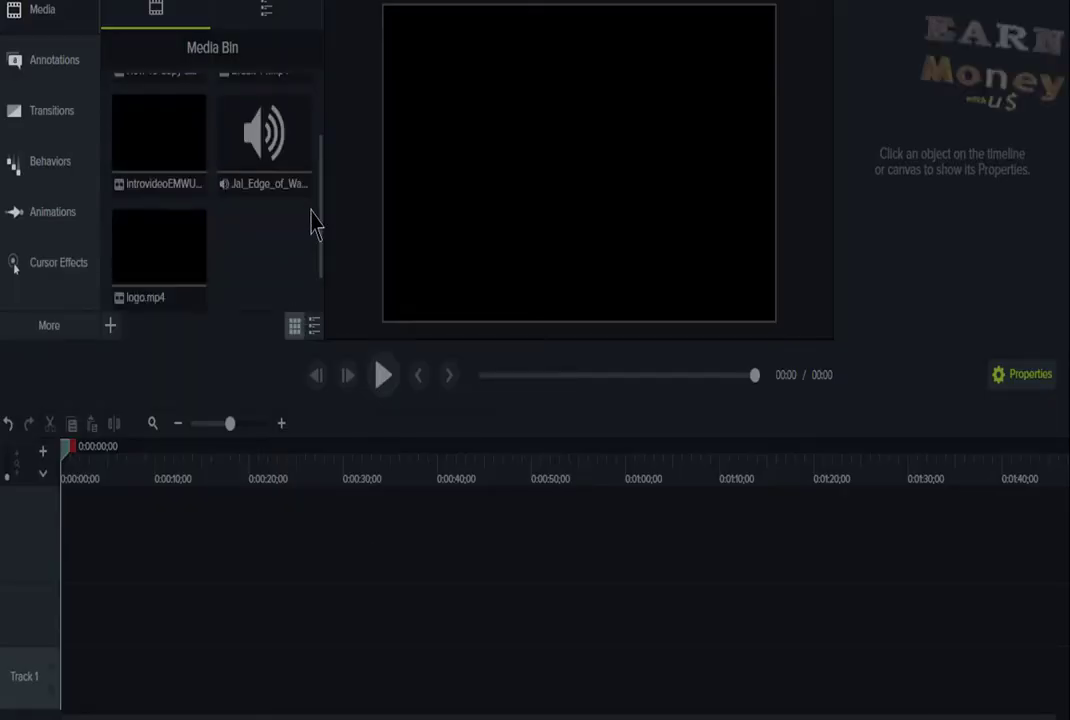
Step: Place the How To Copy & Paste Ads video on Track 1 from about 19 seconds, with the introvideoEMWU clip ahead of it at the timeline start
{"action": "left_click_drag", "start_coordinate": [320, 220], "coordinate": [320, 158]}
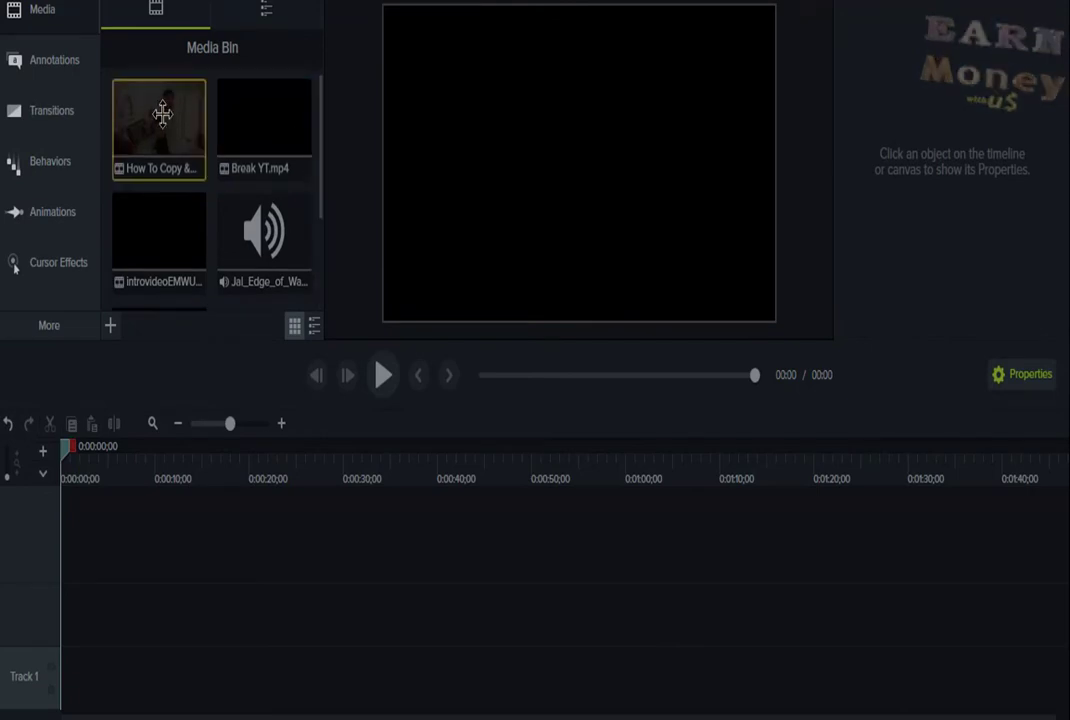
{"action": "left_click_drag", "start_coordinate": [158, 117], "coordinate": [80, 670]}
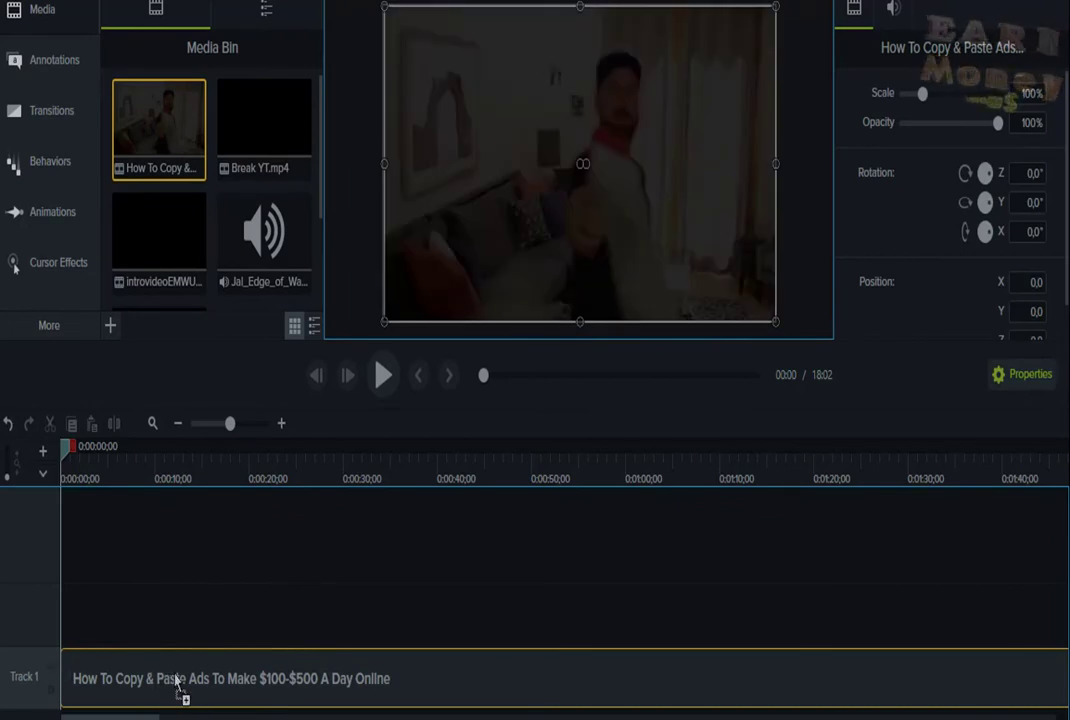
{"action": "left_click_drag", "start_coordinate": [244, 681], "coordinate": [237, 670]}
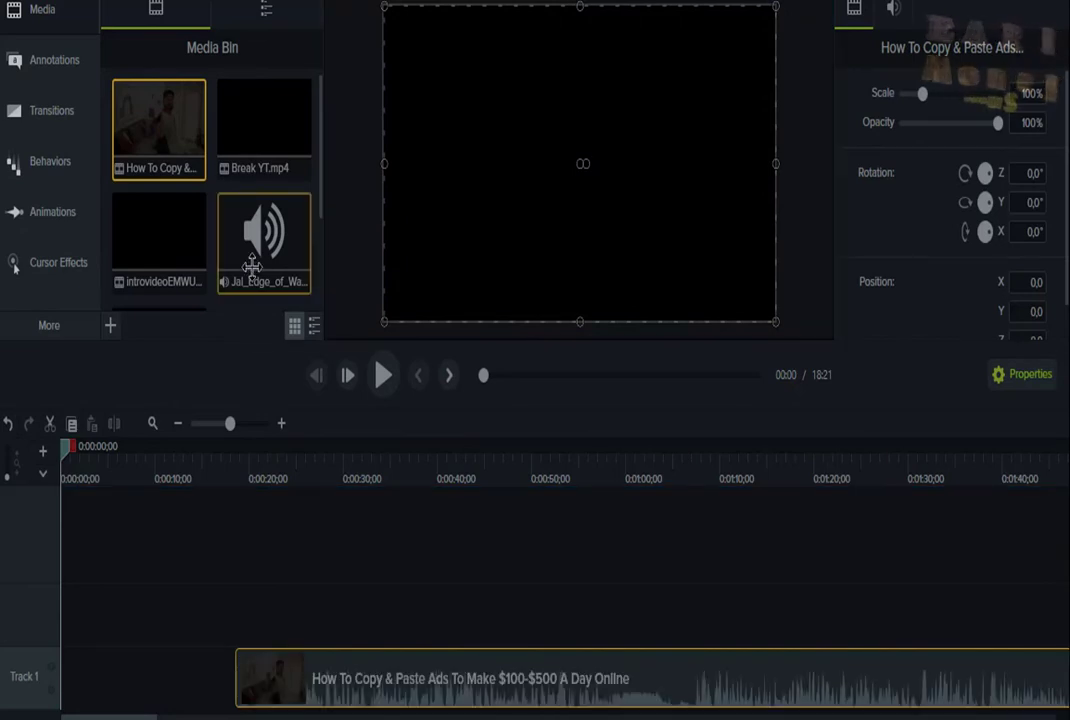
{"action": "left_click_drag", "start_coordinate": [150, 250], "coordinate": [60, 678]}
Step: Insert Break YT.mp4 on Track 1 right after the intro clip, with the How To Copy & Paste Ads video directly following it
{"action": "left_click_drag", "start_coordinate": [262, 690], "coordinate": [346, 692]}
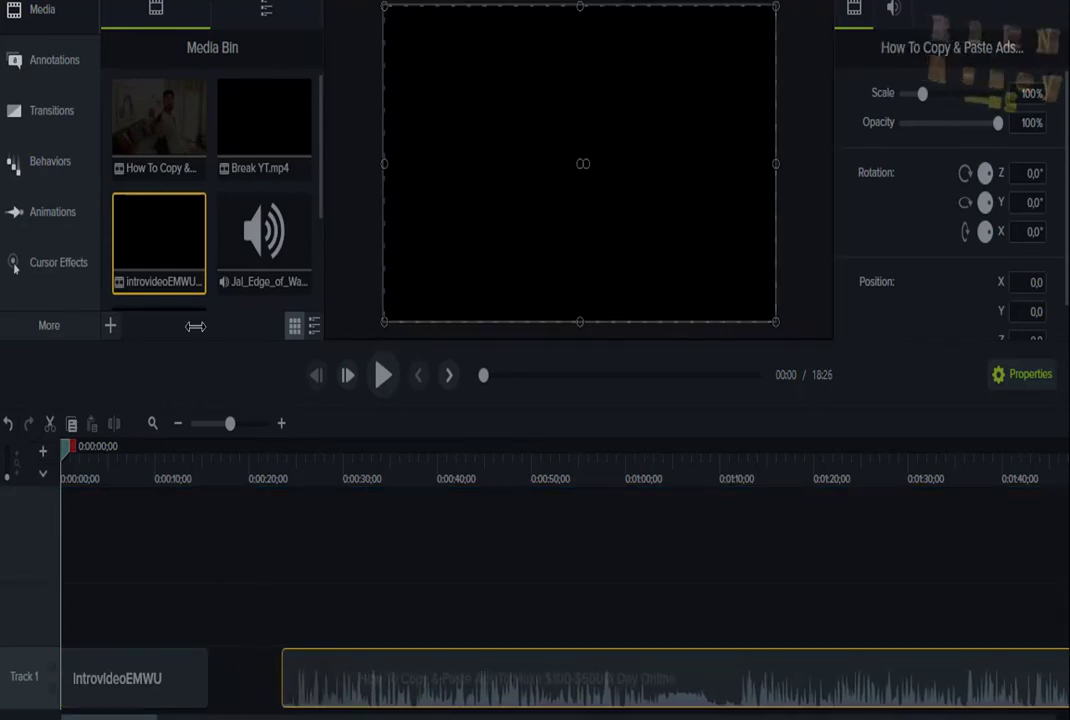
{"action": "left_click", "coordinate": [258, 122]}
{"action": "left_click_drag", "start_coordinate": [258, 122], "coordinate": [210, 706]}
{"action": "left_click", "coordinate": [315, 697]}
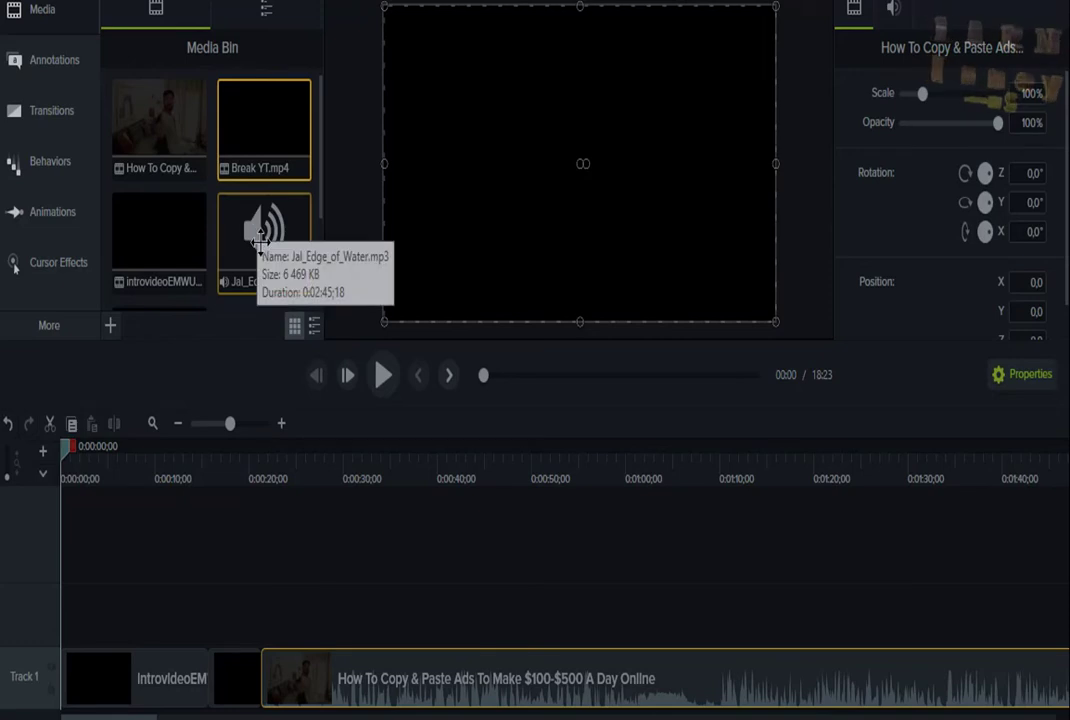
Step: Add Jal_Edge_of_Water.mp3 on Track 2 and logo.mp4 on Track 3, both starting at the beginning of the timeline
{"action": "left_click_drag", "start_coordinate": [258, 232], "coordinate": [86, 627]}
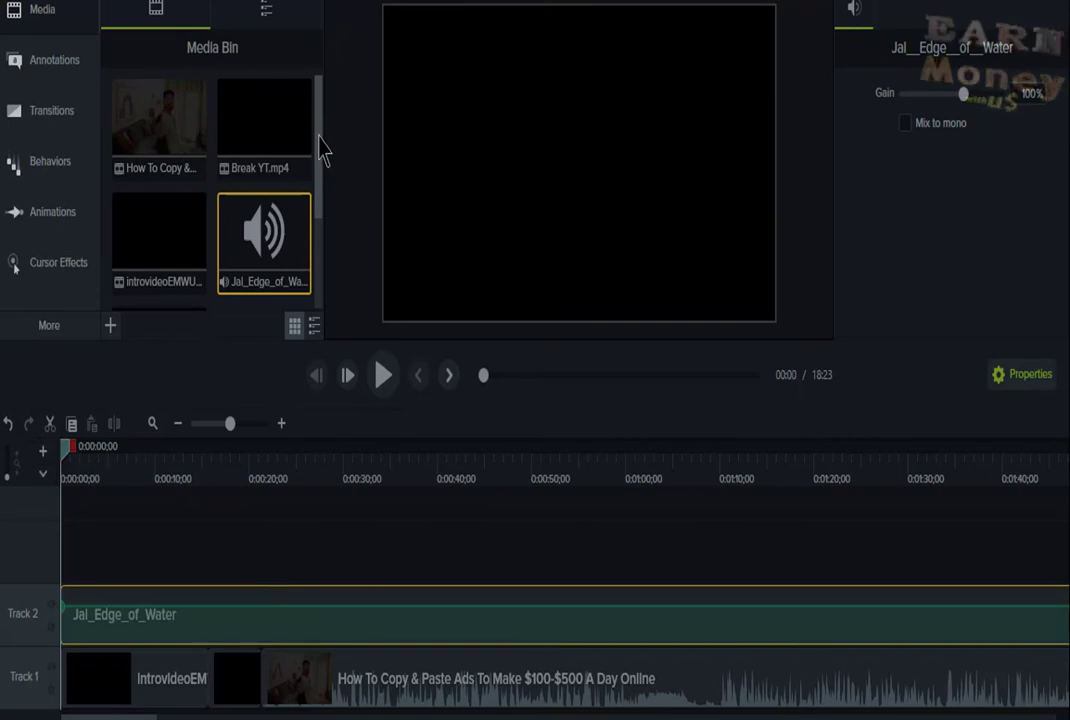
{"action": "left_click_drag", "start_coordinate": [319, 180], "coordinate": [323, 245]}
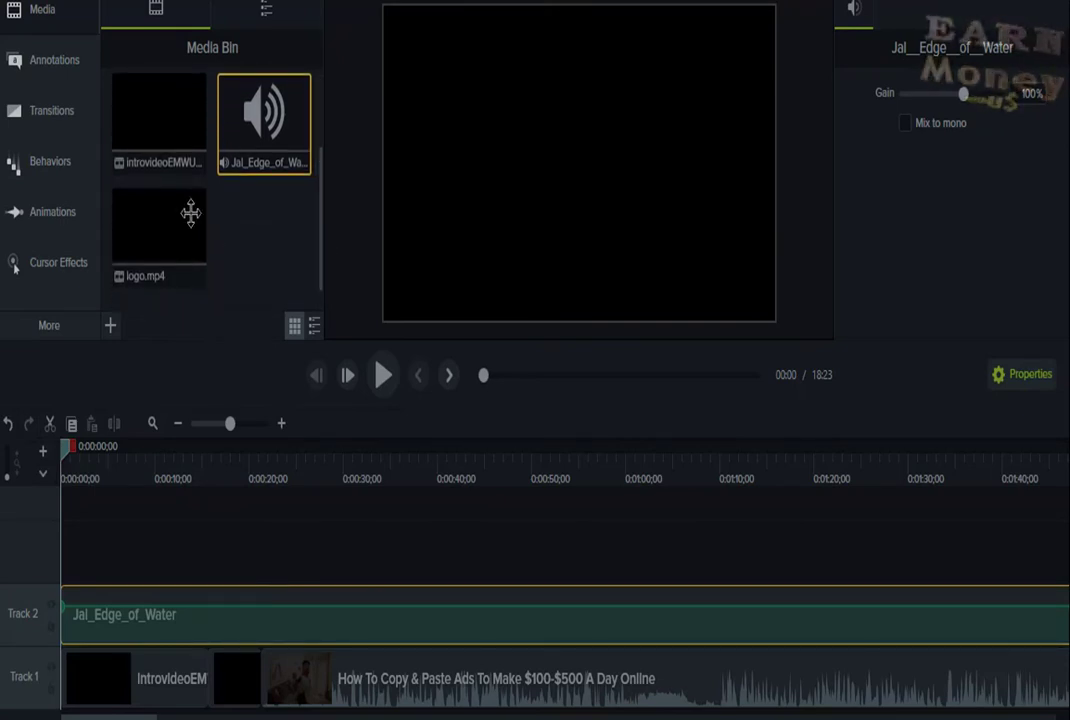
{"action": "left_click_drag", "start_coordinate": [170, 219], "coordinate": [57, 540]}
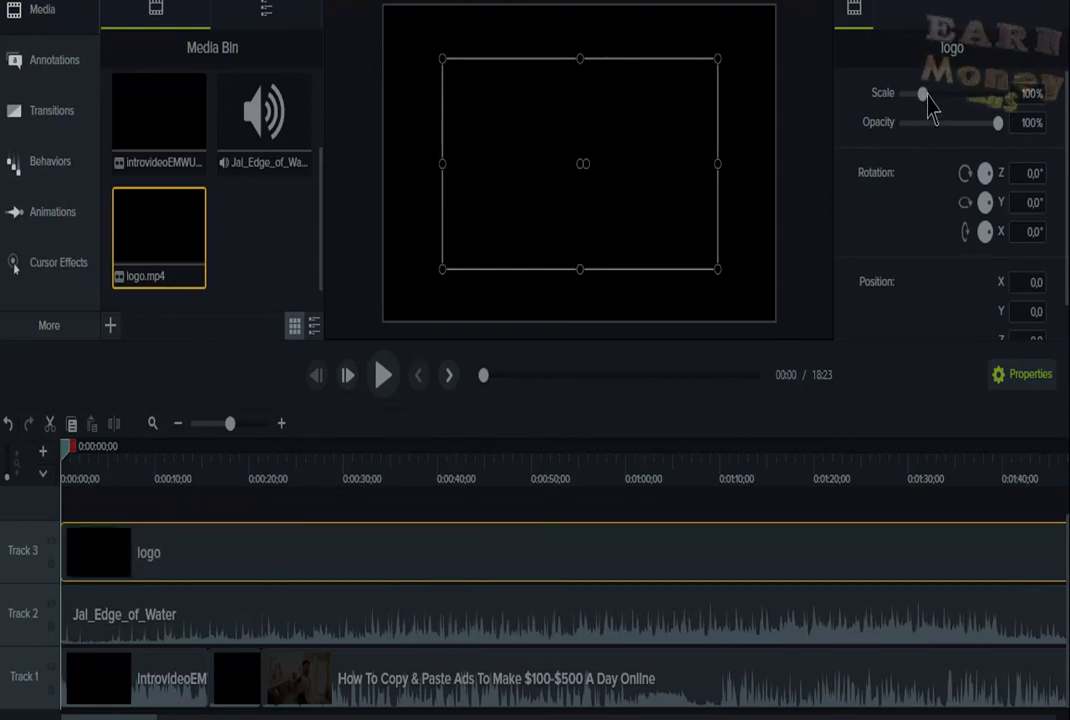
Step: Scale the logo clip to 162.4%, offset it to X -136.0, Y -44.6, and lower its opacity to 43%
{"action": "left_click_drag", "start_coordinate": [925, 96], "coordinate": [938, 100]}
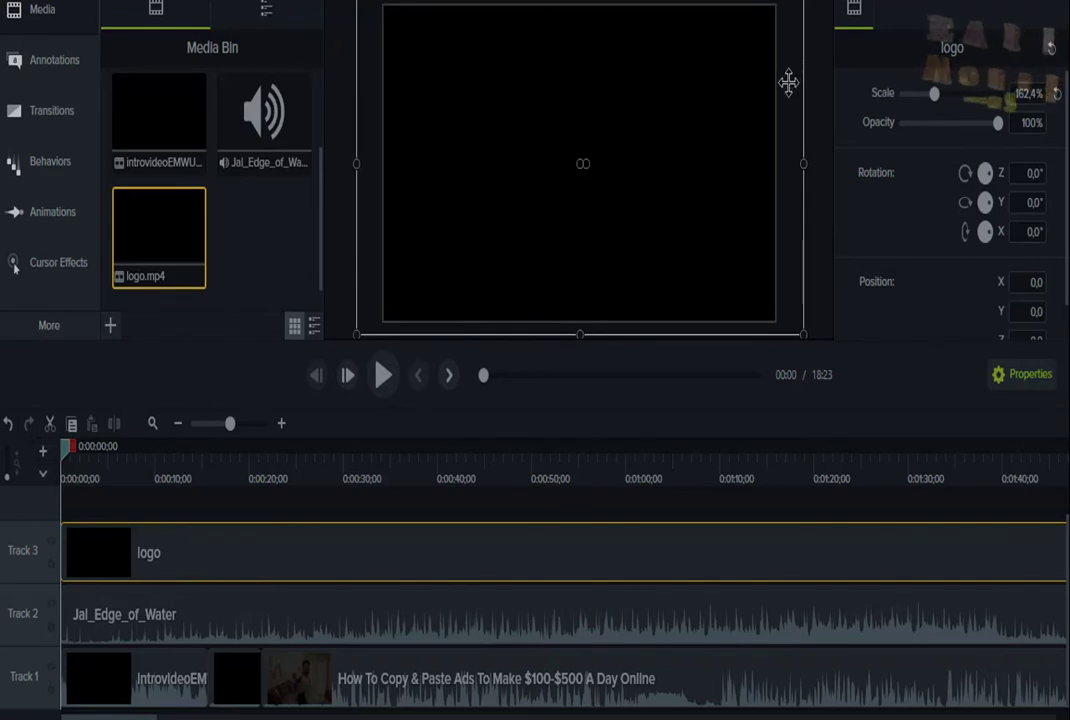
{"action": "left_click_drag", "start_coordinate": [788, 84], "coordinate": [775, 84]}
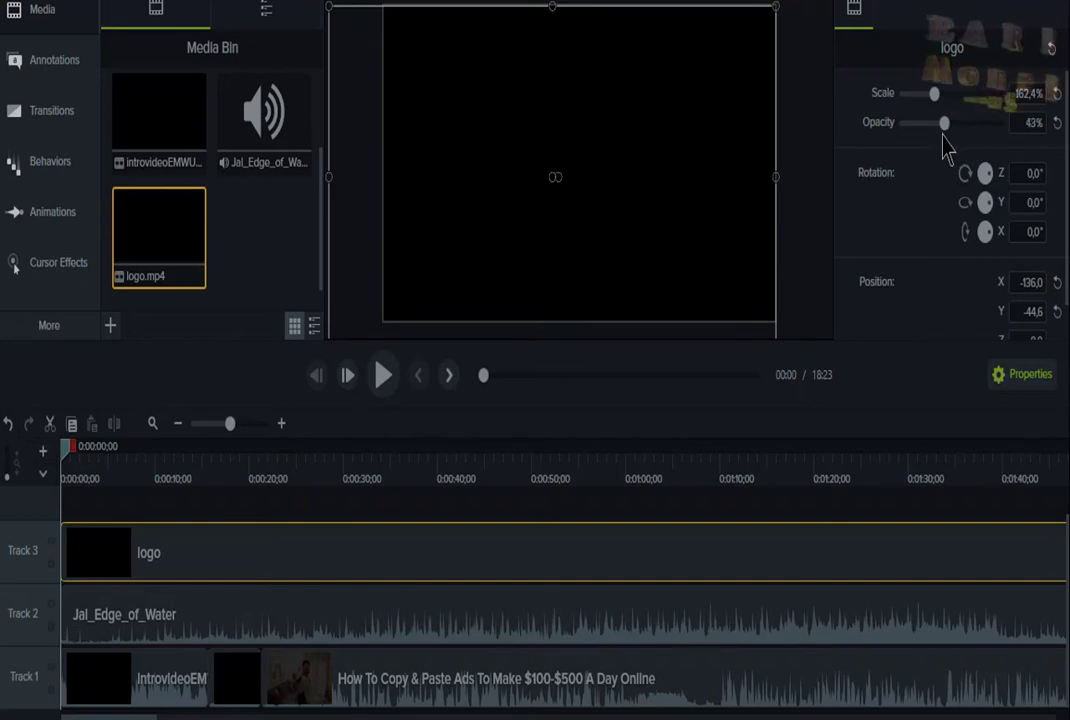
Step: Set the opacity of the introvideoEMWU clip at the start of Track 1 to 82%
{"action": "left_click", "coordinate": [143, 697]}
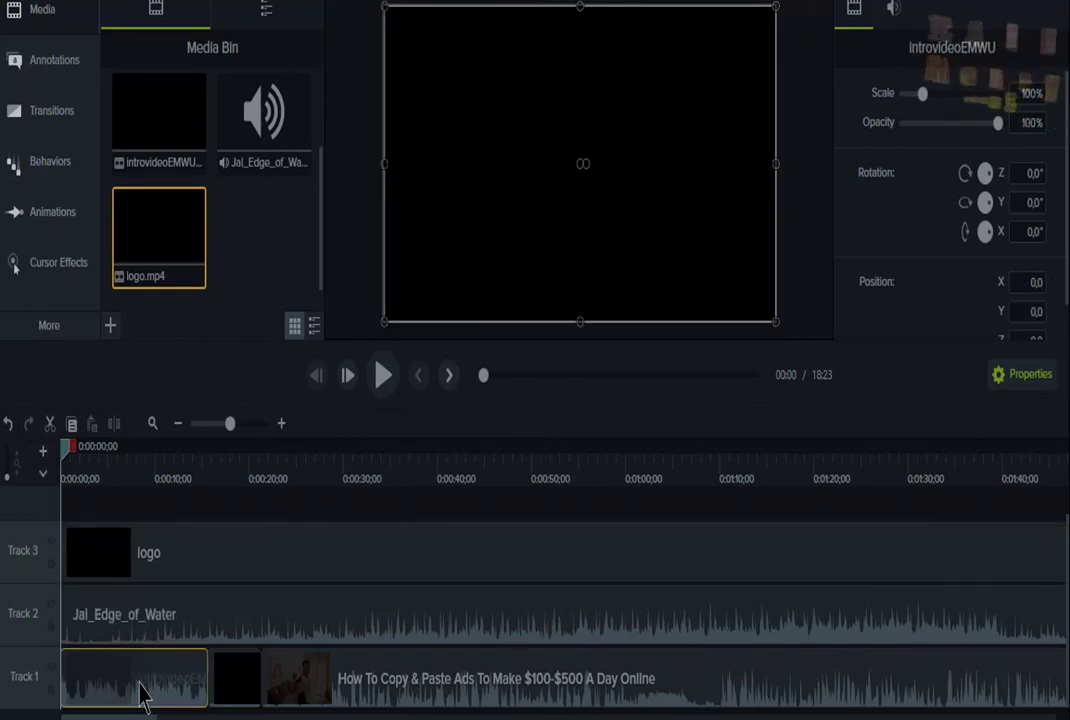
{"action": "left_click_drag", "start_coordinate": [143, 697], "coordinate": [126, 689]}
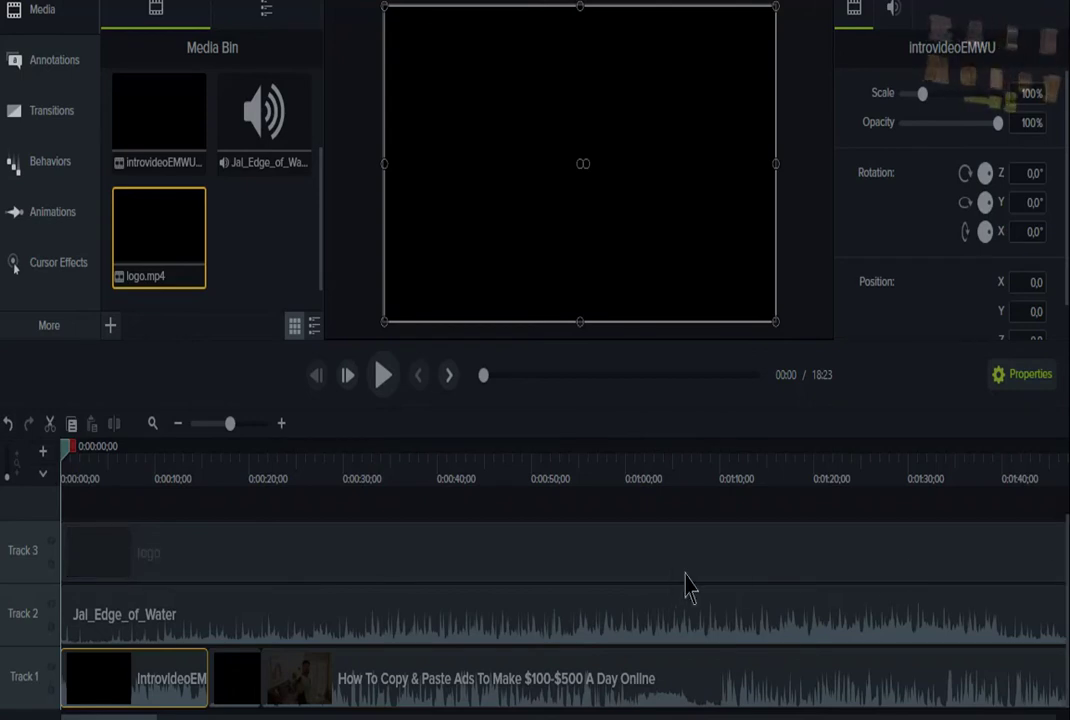
{"action": "left_click", "coordinate": [616, 568]}
{"action": "left_click", "coordinate": [320, 612]}
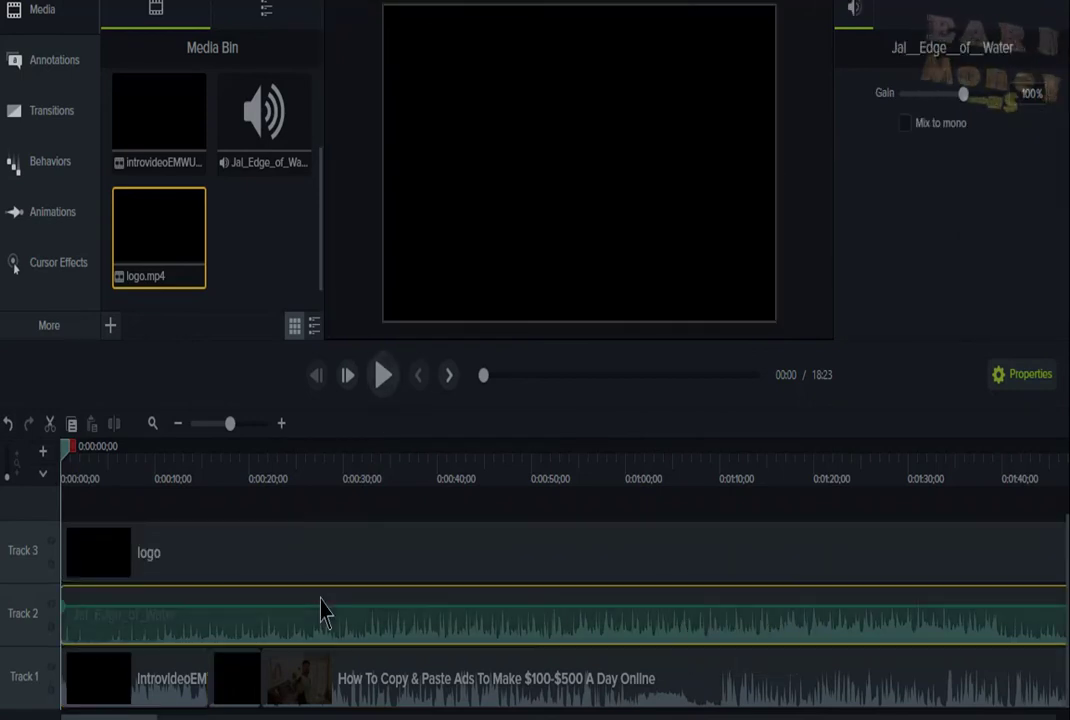
{"action": "left_click", "coordinate": [167, 680]}
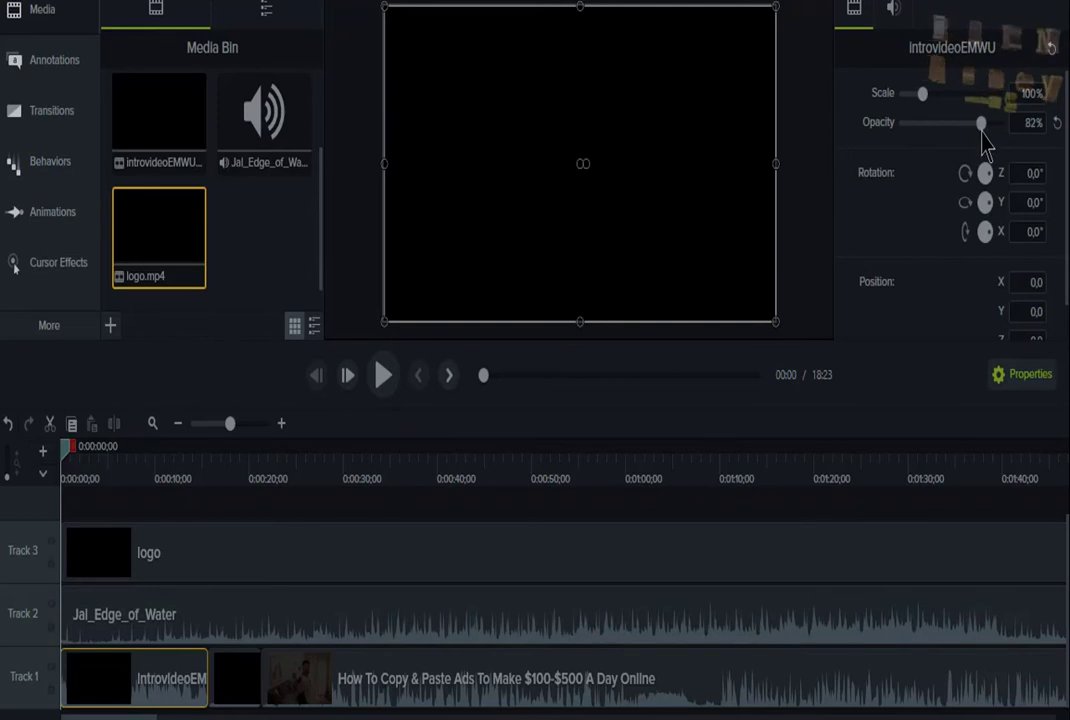
Step: Copy the Jal_Edge_of_Water clip on Track 2 and paste a duplicate directly after it
{"action": "left_click", "coordinate": [378, 673]}
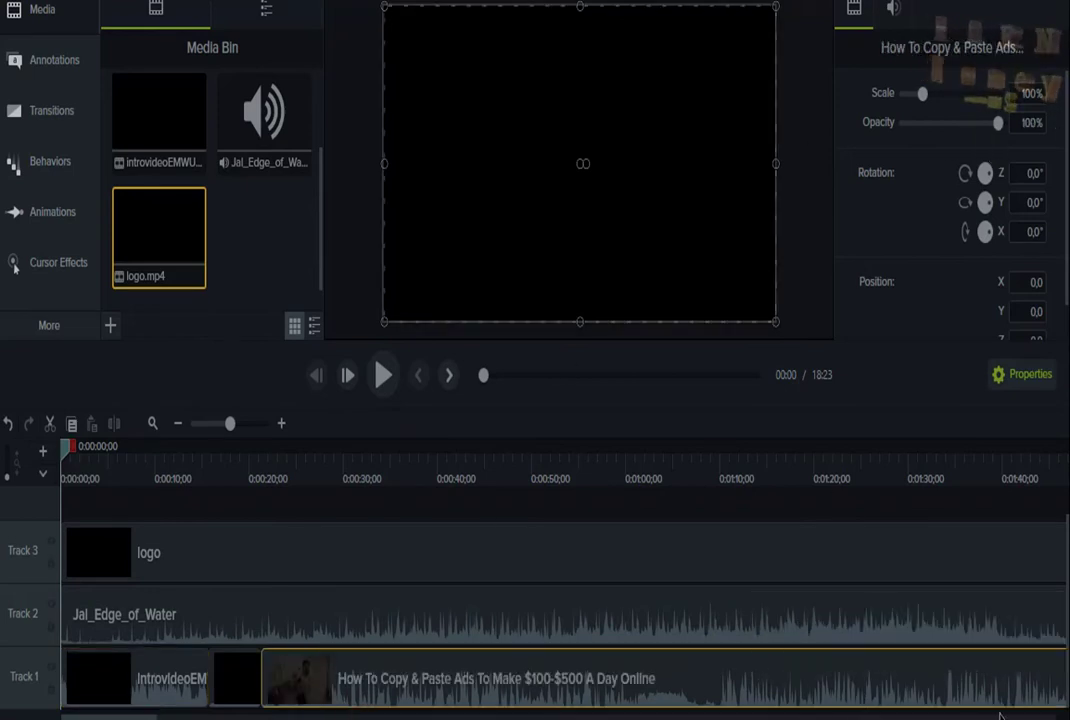
{"action": "left_click", "coordinate": [179, 425]}
{"action": "left_click", "coordinate": [179, 425]}
{"action": "left_click", "coordinate": [179, 425]}
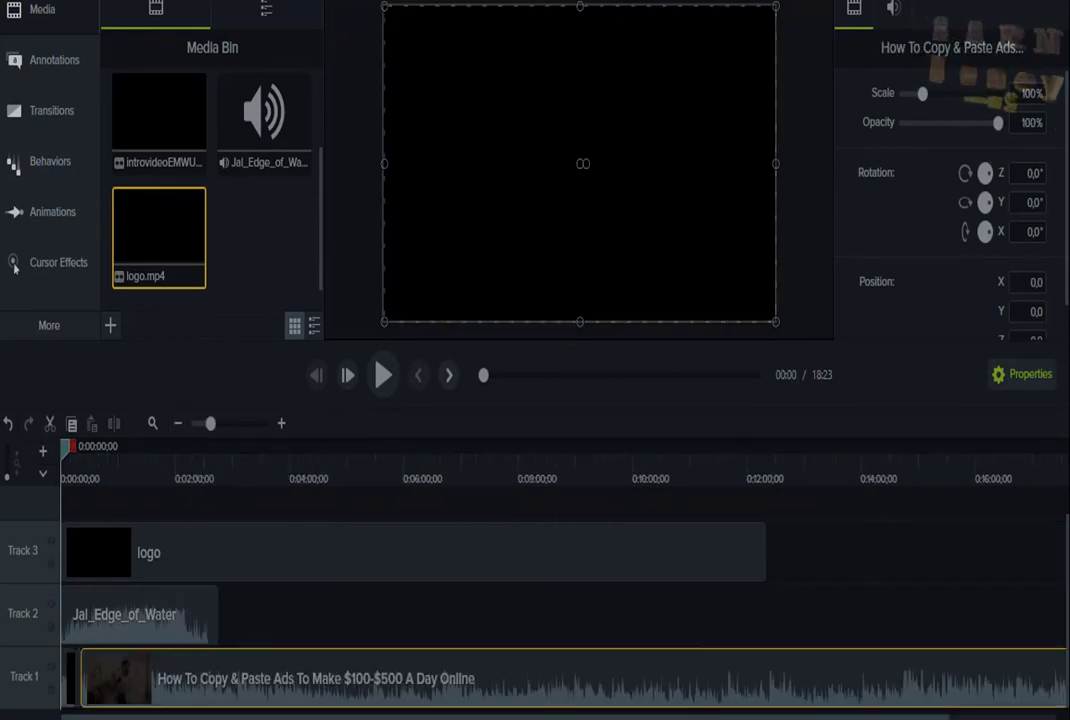
{"action": "left_click", "coordinate": [160, 634]}
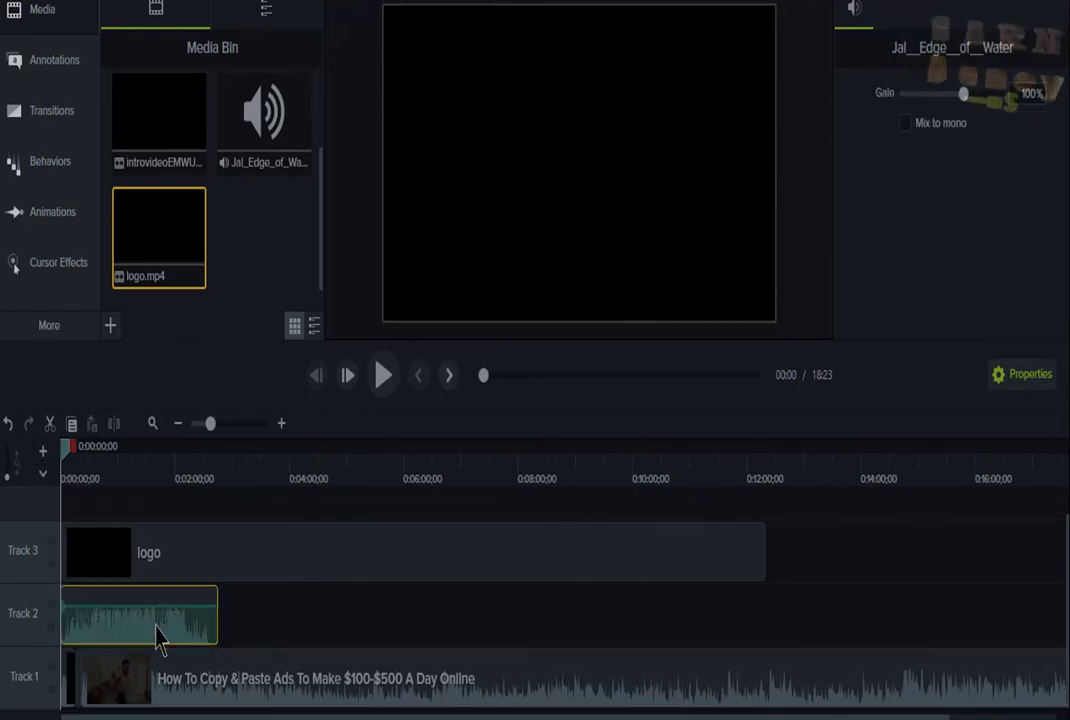
{"action": "right_click", "coordinate": [160, 634]}
{"action": "left_click", "coordinate": [212, 252]}
{"action": "left_click", "coordinate": [251, 627]}
{"action": "right_click", "coordinate": [251, 627]}
{"action": "left_click", "coordinate": [300, 358]}
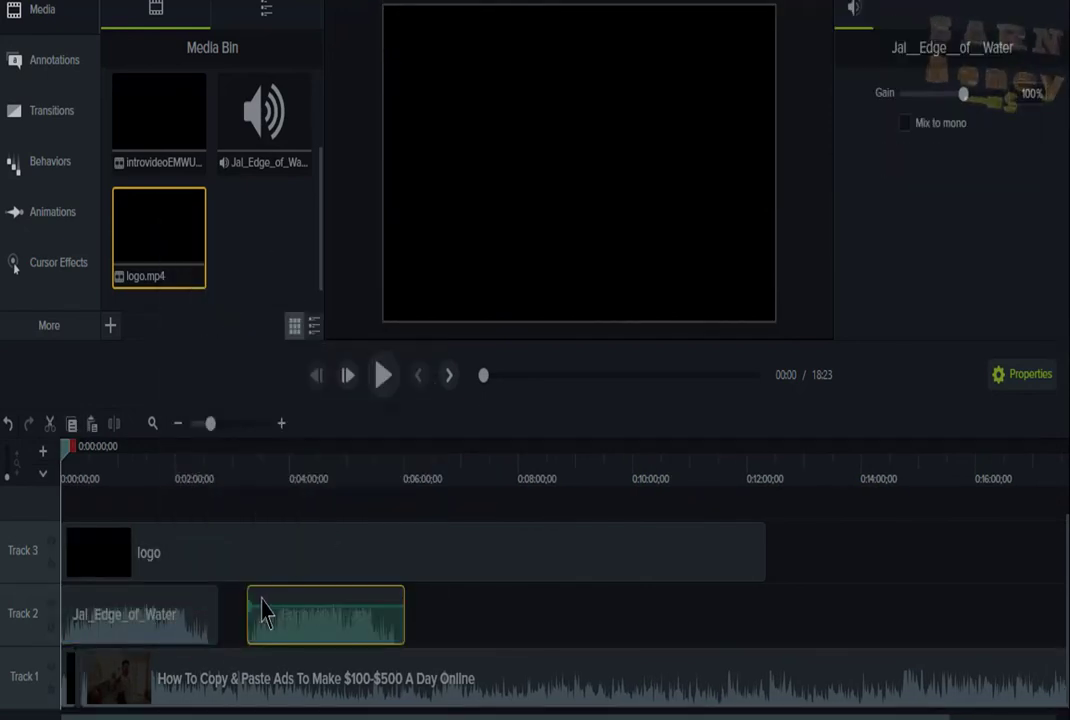
{"action": "left_click_drag", "start_coordinate": [263, 609], "coordinate": [232, 626]}
Step: Paste the music again as the third and fourth clips on Track 2, each directly following the previous one
{"action": "right_click", "coordinate": [411, 626]}
{"action": "left_click", "coordinate": [445, 357]}
{"action": "left_click_drag", "start_coordinate": [472, 595], "coordinate": [435, 595]}
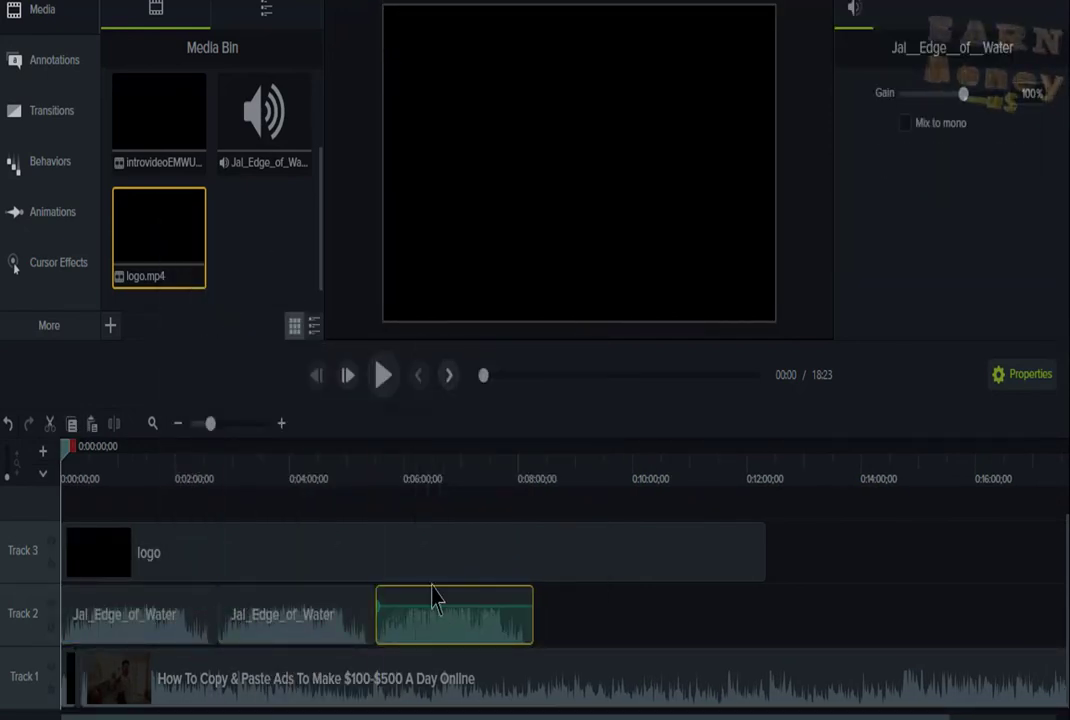
{"action": "left_click", "coordinate": [560, 630]}
{"action": "key", "text": "ctrl+v"}
{"action": "left_click_drag", "start_coordinate": [78, 536], "coordinate": [583, 665]}
Step: Add the fifth and sixth Jal_Edge_of_Water clips on Track 2, leaving no gaps between them
{"action": "left_click", "coordinate": [717, 655]}
{"action": "right_click", "coordinate": [721, 653]}
{"action": "left_click", "coordinate": [762, 398]}
{"action": "left_click_drag", "start_coordinate": [735, 642], "coordinate": [709, 642]}
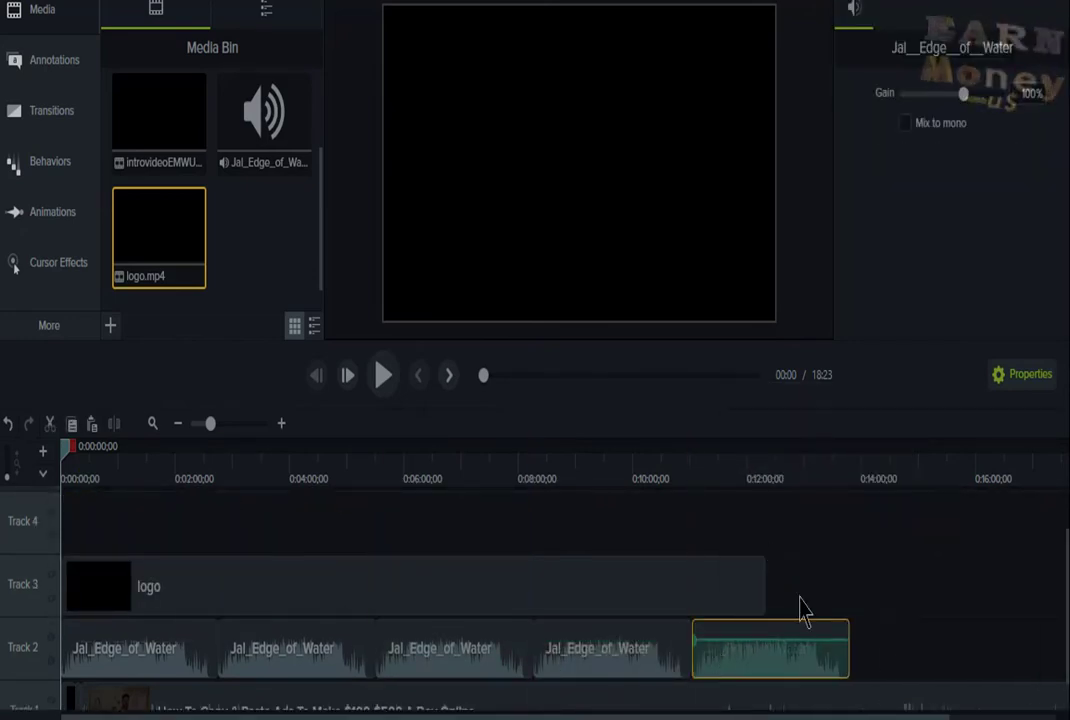
{"action": "left_click", "coordinate": [868, 634]}
{"action": "right_click", "coordinate": [870, 630]}
{"action": "left_click", "coordinate": [711, 390]}
{"action": "left_click_drag", "start_coordinate": [905, 665], "coordinate": [880, 665]}
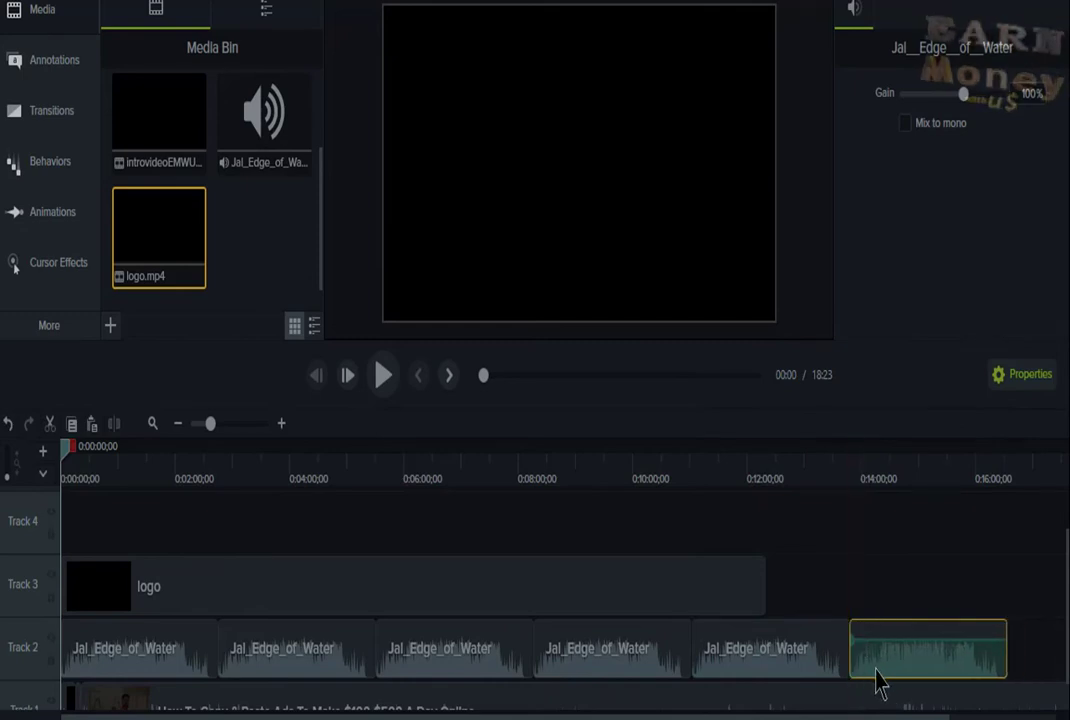
Step: Paste a seventh Jal_Edge_of_Water clip at the end of Track 2 so the music extends past the main video
{"action": "left_click", "coordinate": [177, 424]}
{"action": "left_click", "coordinate": [917, 637]}
{"action": "right_click", "coordinate": [917, 637]}
{"action": "left_click", "coordinate": [758, 401]}
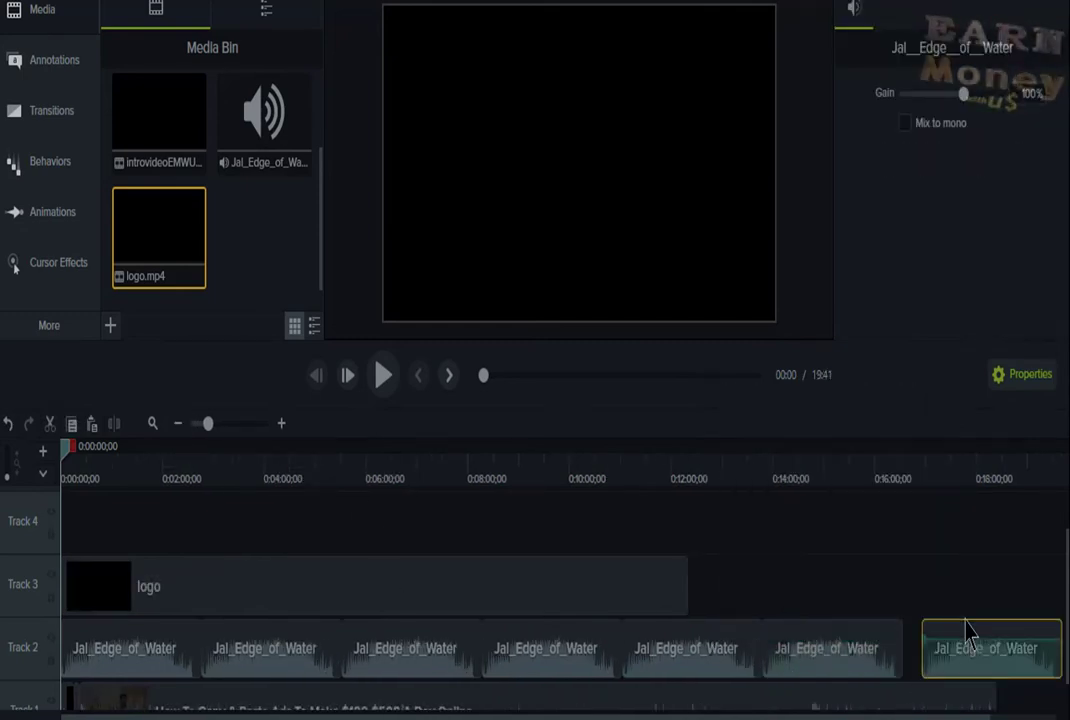
{"action": "left_click_drag", "start_coordinate": [940, 645], "coordinate": [920, 647]}
Step: Copy the logo clip on Track 3 and paste a duplicate directly after the original
{"action": "left_click", "coordinate": [684, 599]}
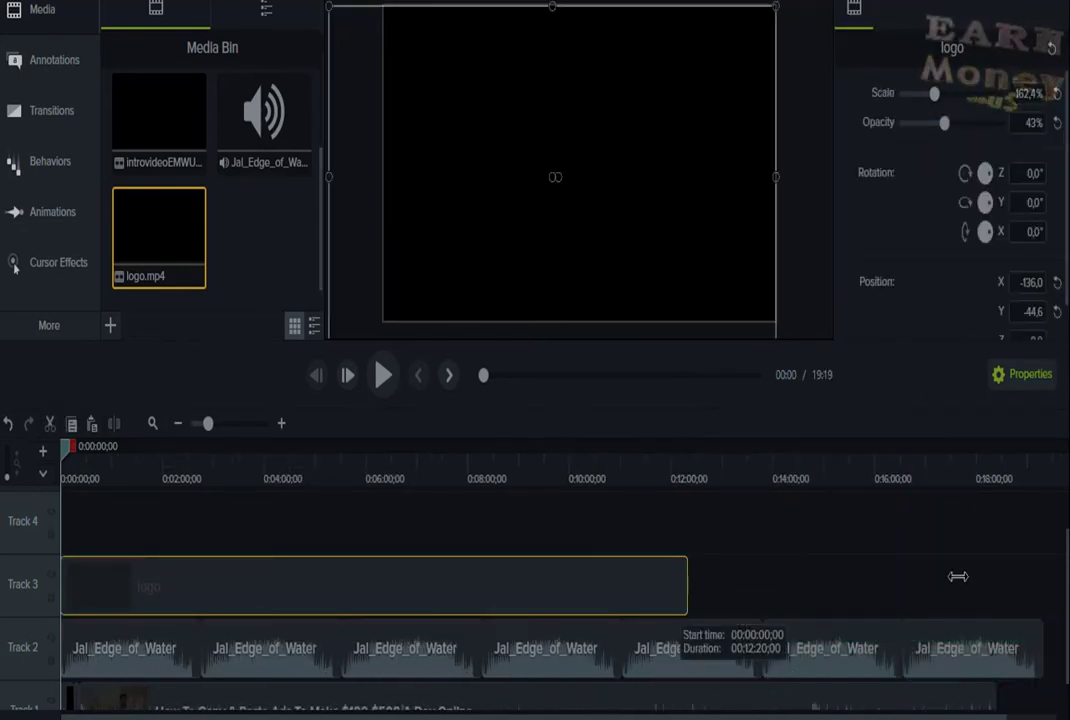
{"action": "right_click", "coordinate": [666, 588]}
{"action": "left_click", "coordinate": [716, 101]}
{"action": "right_click", "coordinate": [736, 602]}
{"action": "left_click", "coordinate": [770, 336]}
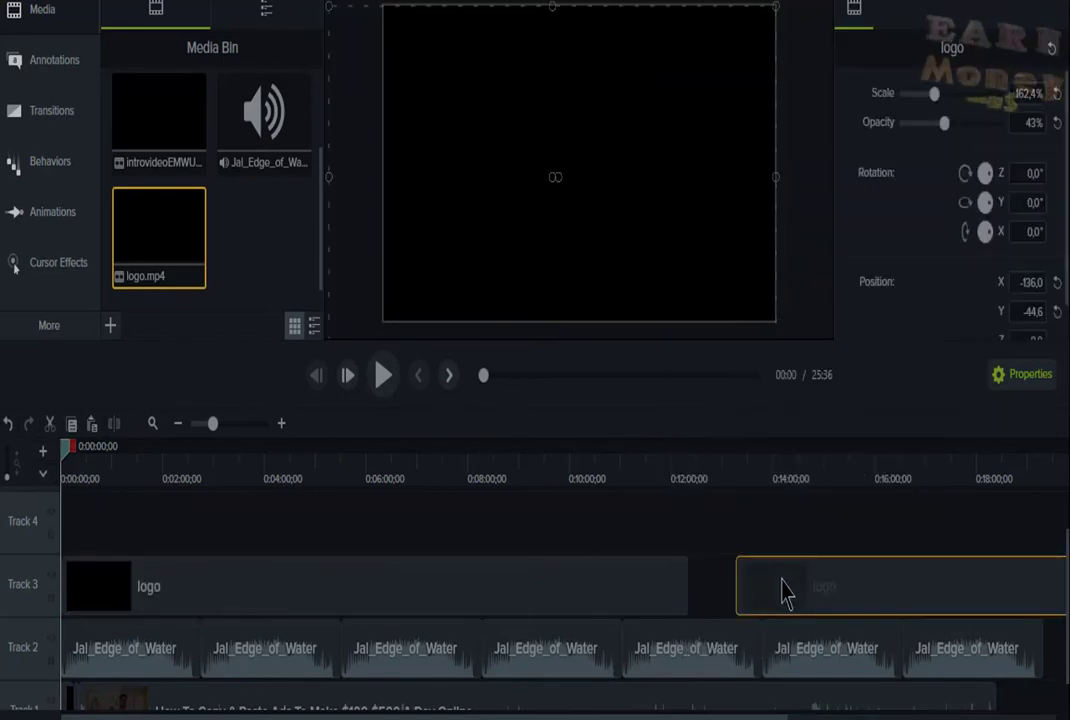
{"action": "left_click_drag", "start_coordinate": [783, 592], "coordinate": [720, 595]}
{"action": "scroll", "coordinate": [938, 680], "scroll_direction": "down", "scroll_amount": 1}
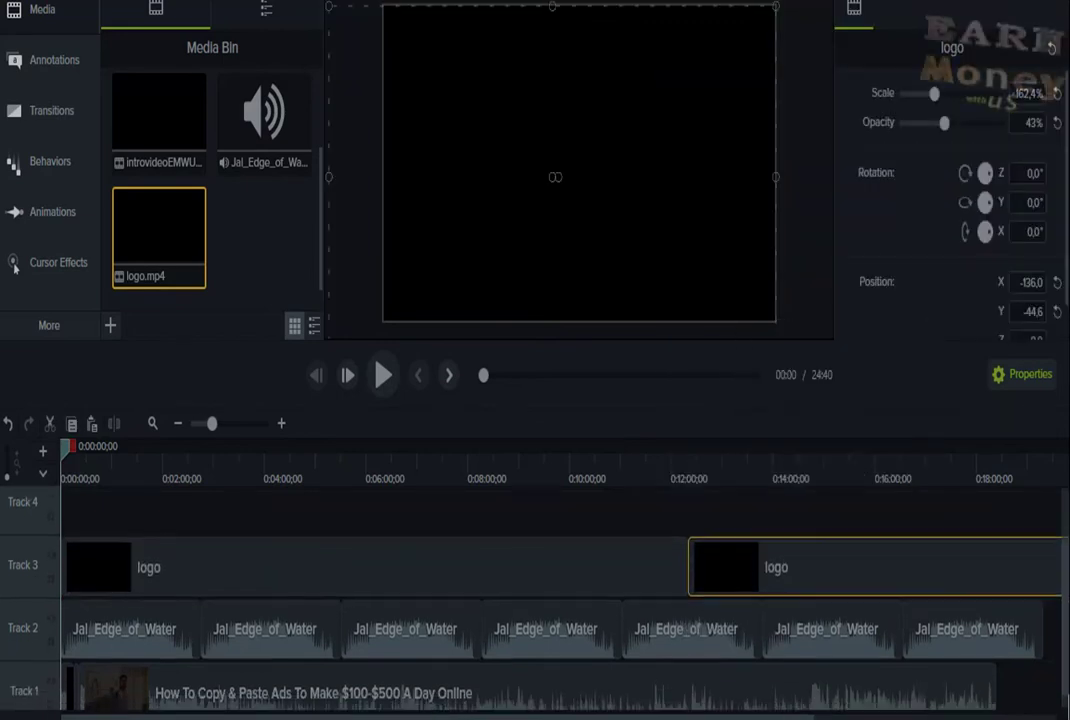
Step: Split the second logo clip and the last music clip at the main video's end, at 0:18:22;01
{"action": "left_click", "coordinate": [938, 680]}
{"action": "left_click_drag", "start_coordinate": [66, 446], "coordinate": [950, 452]}
{"action": "left_click_drag", "start_coordinate": [980, 531], "coordinate": [998, 536]}
{"action": "left_click", "coordinate": [998, 536]}
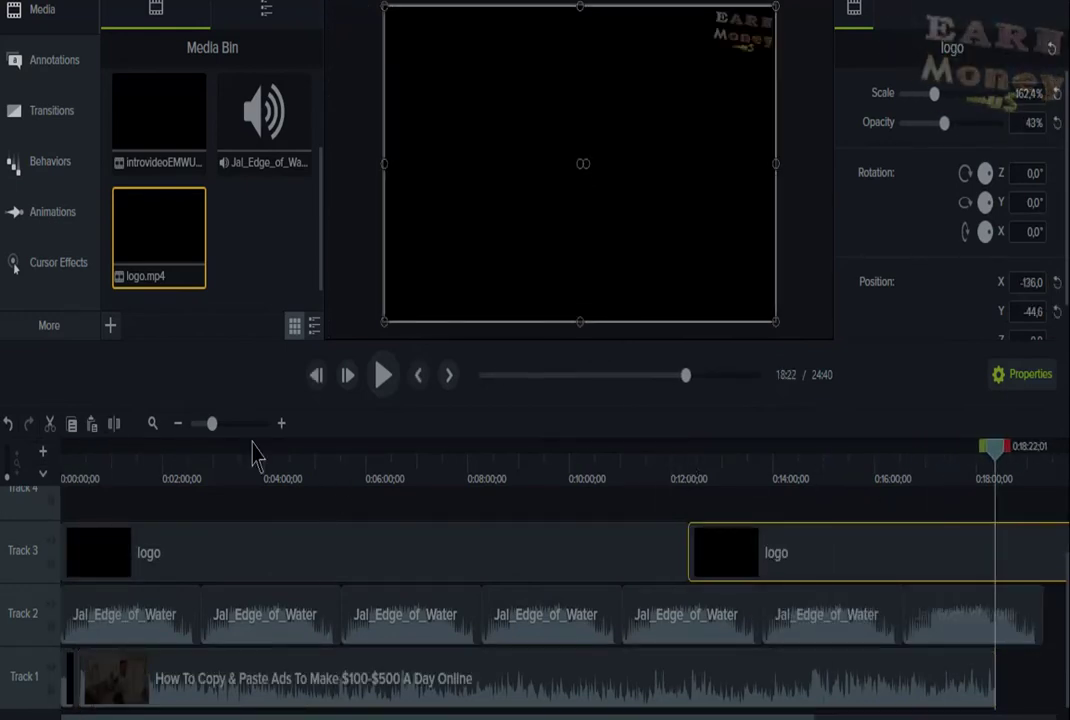
{"action": "left_click", "coordinate": [114, 424]}
{"action": "left_click", "coordinate": [1027, 626]}
{"action": "left_click", "coordinate": [114, 424]}
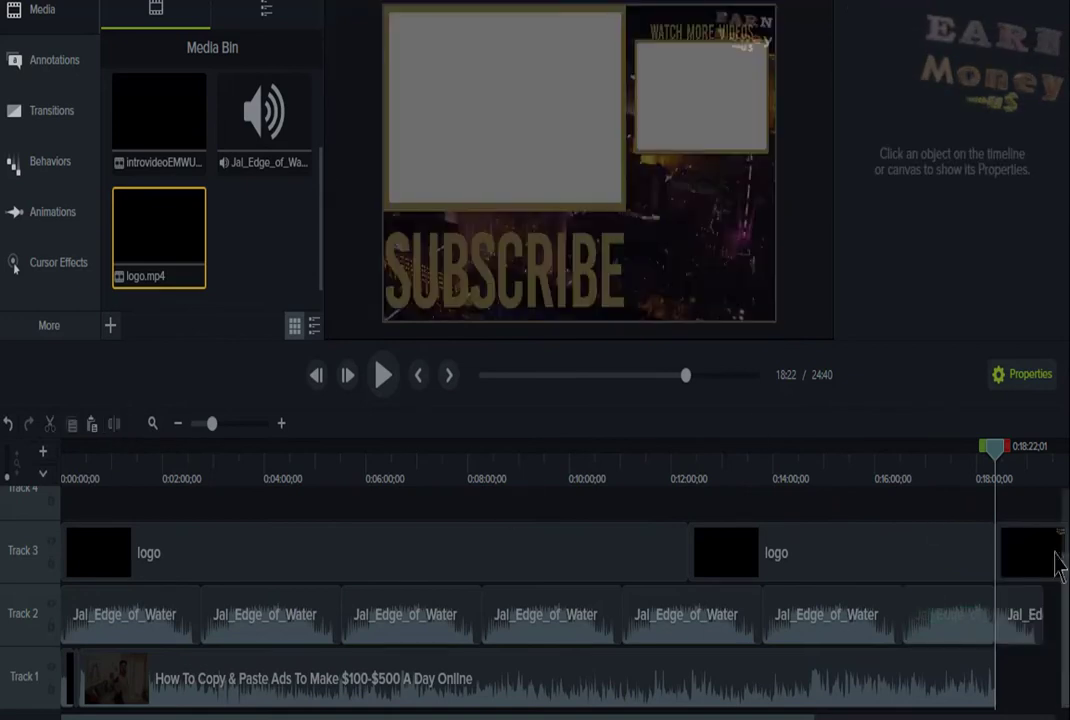
Step: Delete the leftover logo and music pieces that extend beyond the end of the main video
{"action": "left_click", "coordinate": [1033, 578]}
{"action": "key", "text": "Delete"}
{"action": "left_click", "coordinate": [1022, 609]}
{"action": "key", "text": "Delete"}
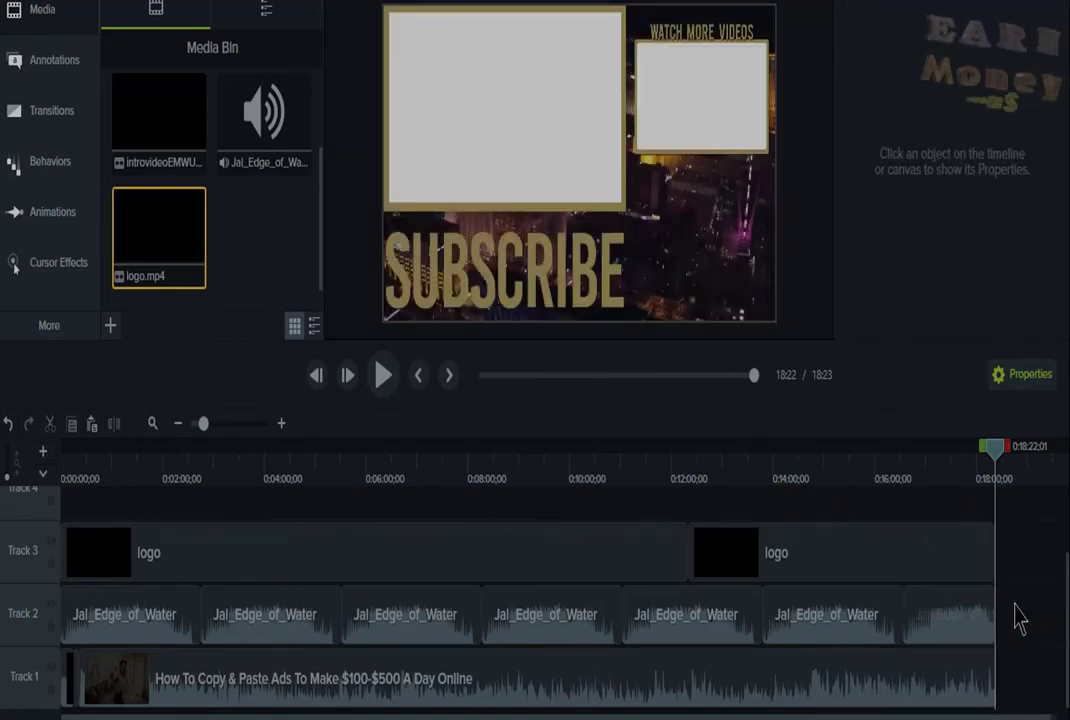
Step: Set the second logo clip's opacity to 70% and the first logo clip's opacity to 31%
{"action": "left_click", "coordinate": [960, 559]}
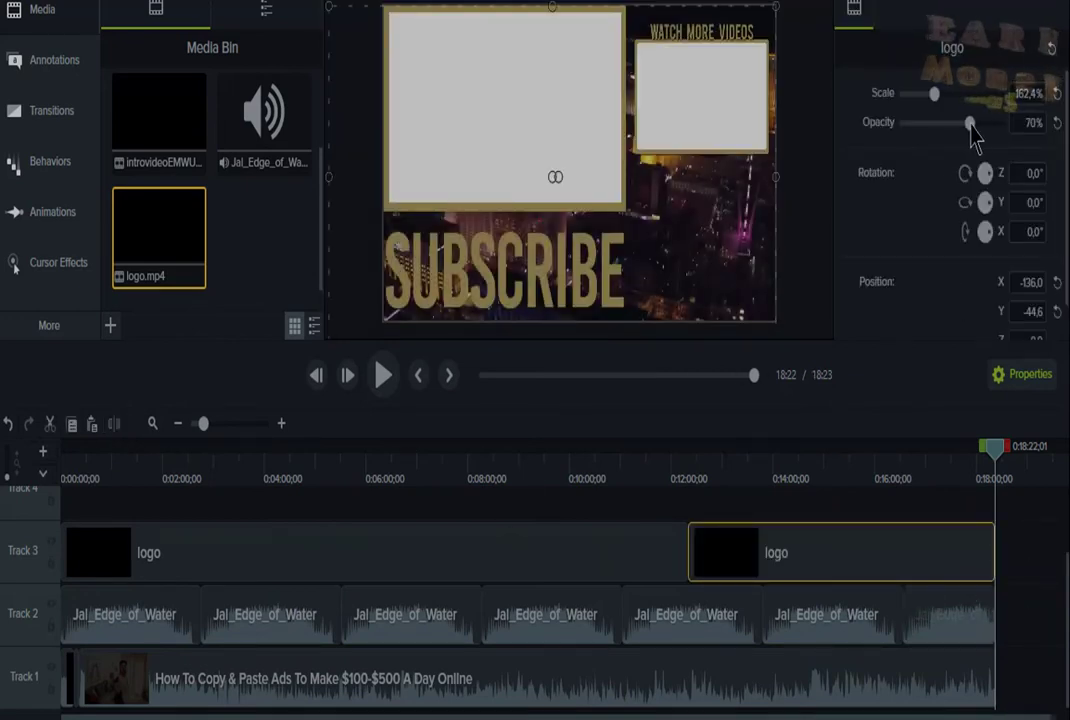
{"action": "left_click_drag", "start_coordinate": [995, 458], "coordinate": [65, 458]}
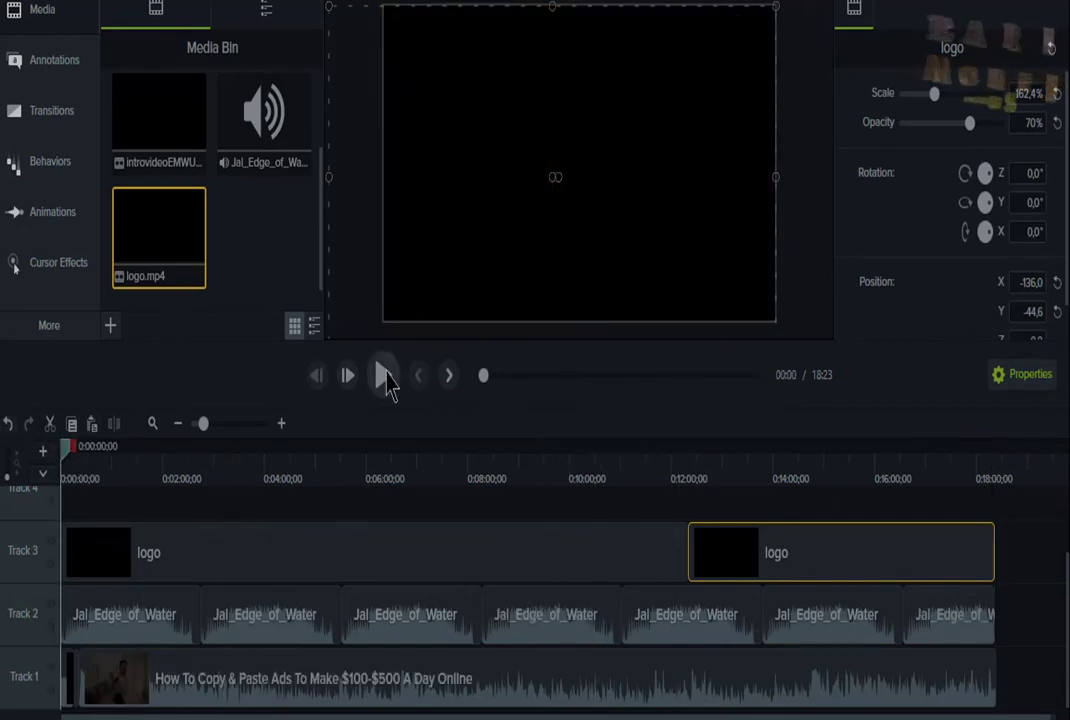
{"action": "left_click", "coordinate": [172, 552]}
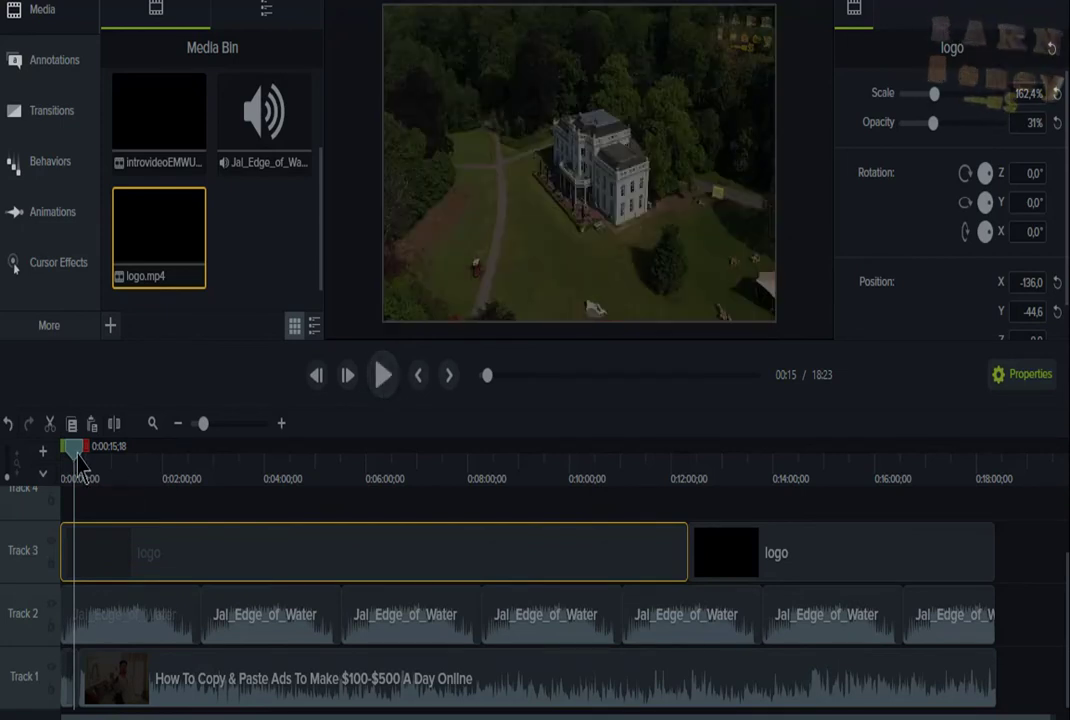
Step: Play the video from about 4:38 and from just before 12:00 to check how the logo looks over it
{"action": "left_click_drag", "start_coordinate": [82, 462], "coordinate": [303, 470]}
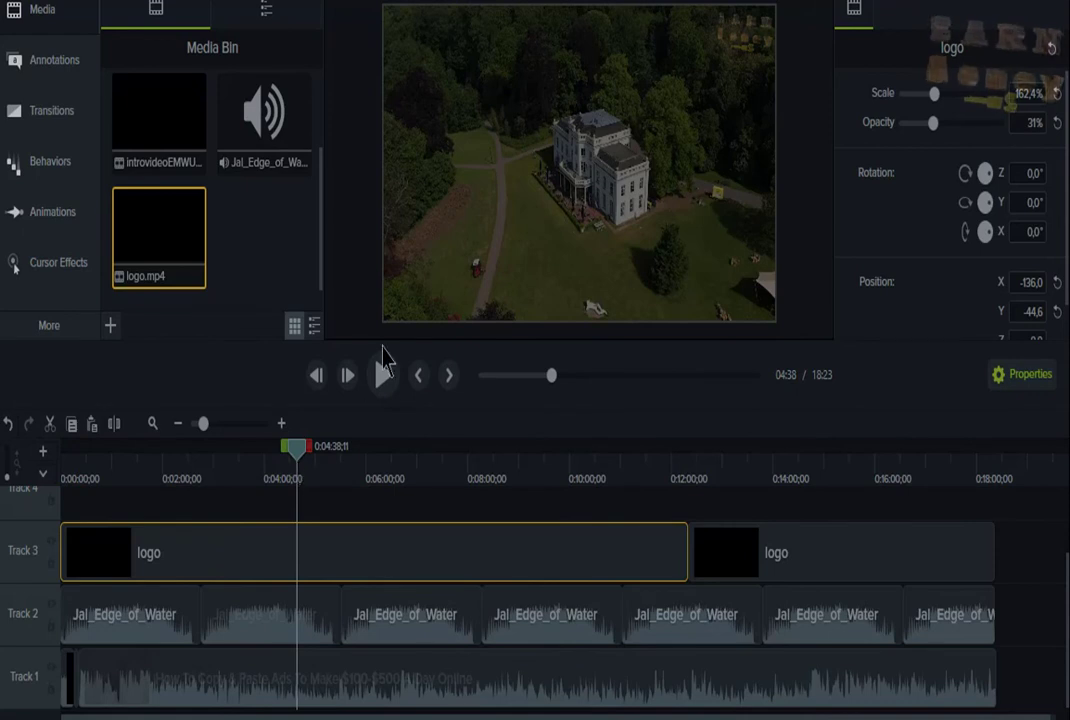
{"action": "left_click", "coordinate": [386, 377]}
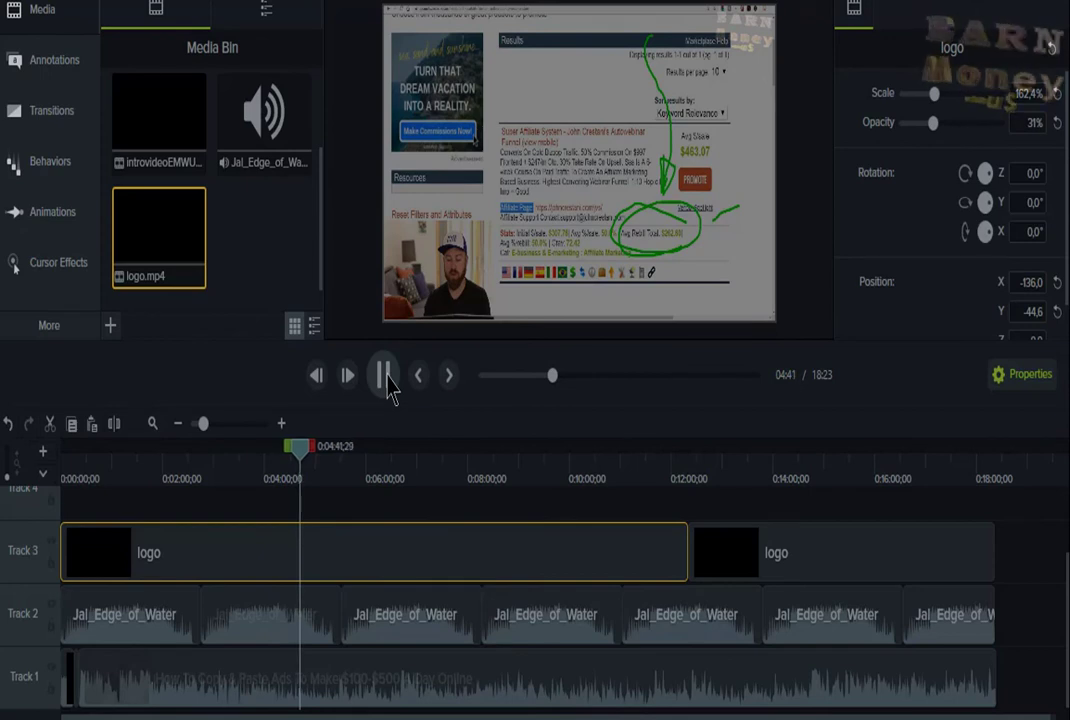
{"action": "left_click", "coordinate": [386, 380]}
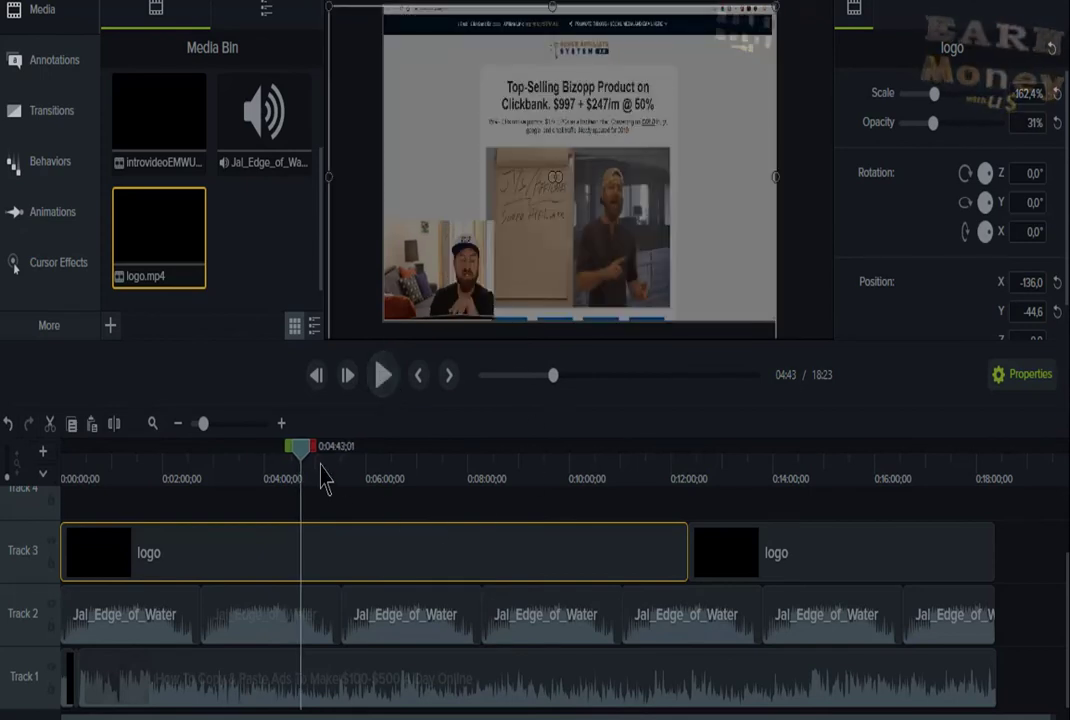
{"action": "left_click_drag", "start_coordinate": [300, 455], "coordinate": [668, 515]}
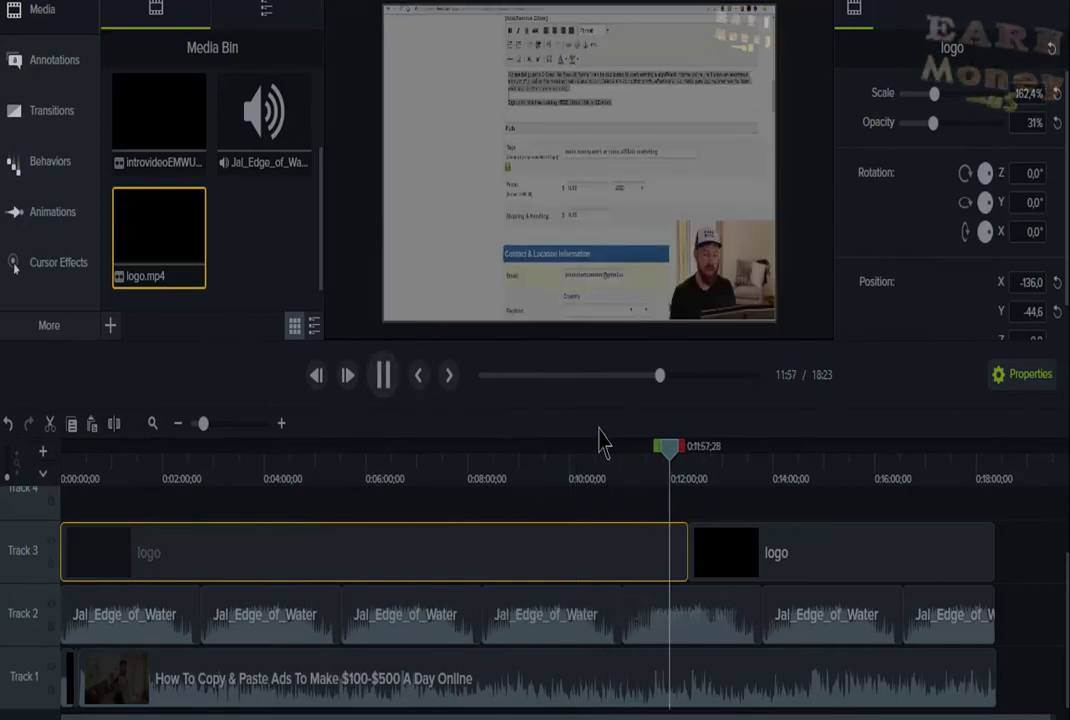
{"action": "left_click", "coordinate": [383, 375]}
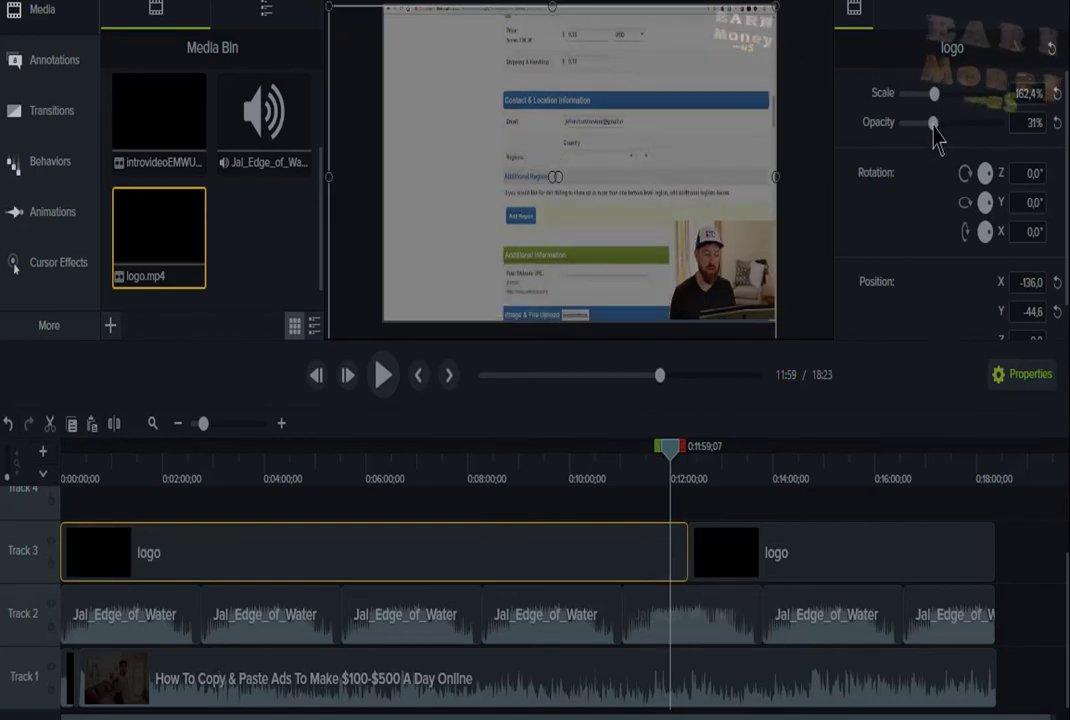
Step: Raise the first logo clip's opacity to 44% and briefly play the video to check the logo
{"action": "mouse_move", "coordinate": [932, 128]}
{"action": "left_mouse_down"}
{"action": "mouse_move", "coordinate": [921, 129]}
{"action": "mouse_move", "coordinate": [967, 136]}
{"action": "mouse_move", "coordinate": [990, 158]}
{"action": "mouse_move", "coordinate": [969, 140]}
{"action": "mouse_move", "coordinate": [946, 143]}
{"action": "left_mouse_up"}
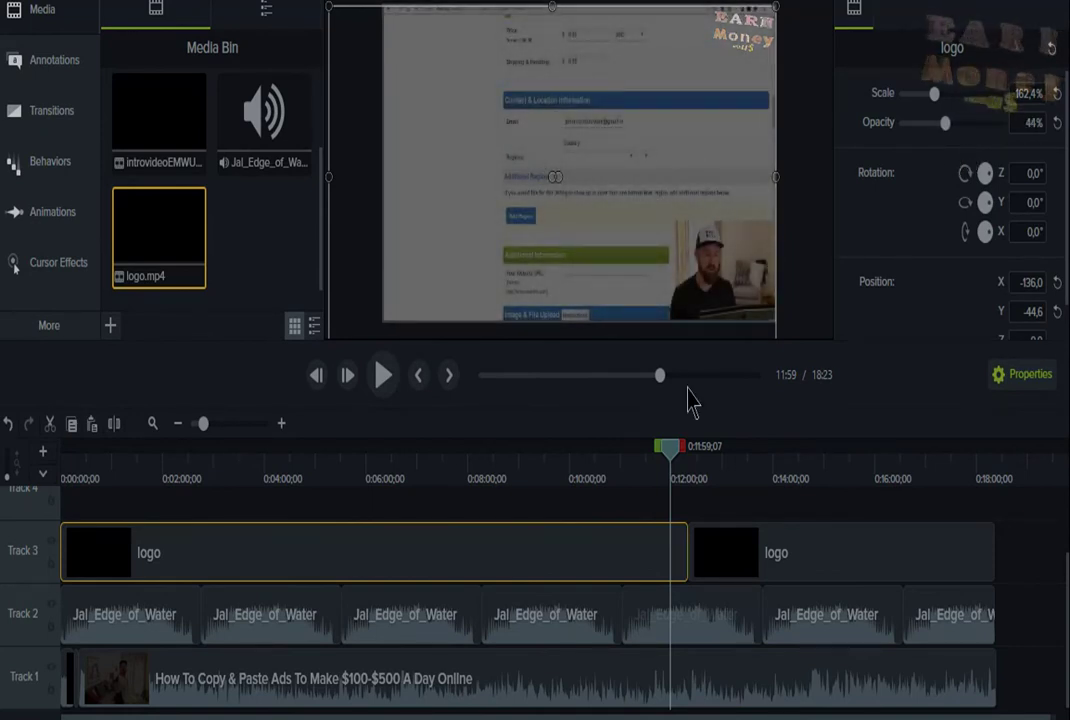
{"action": "left_click", "coordinate": [385, 390]}
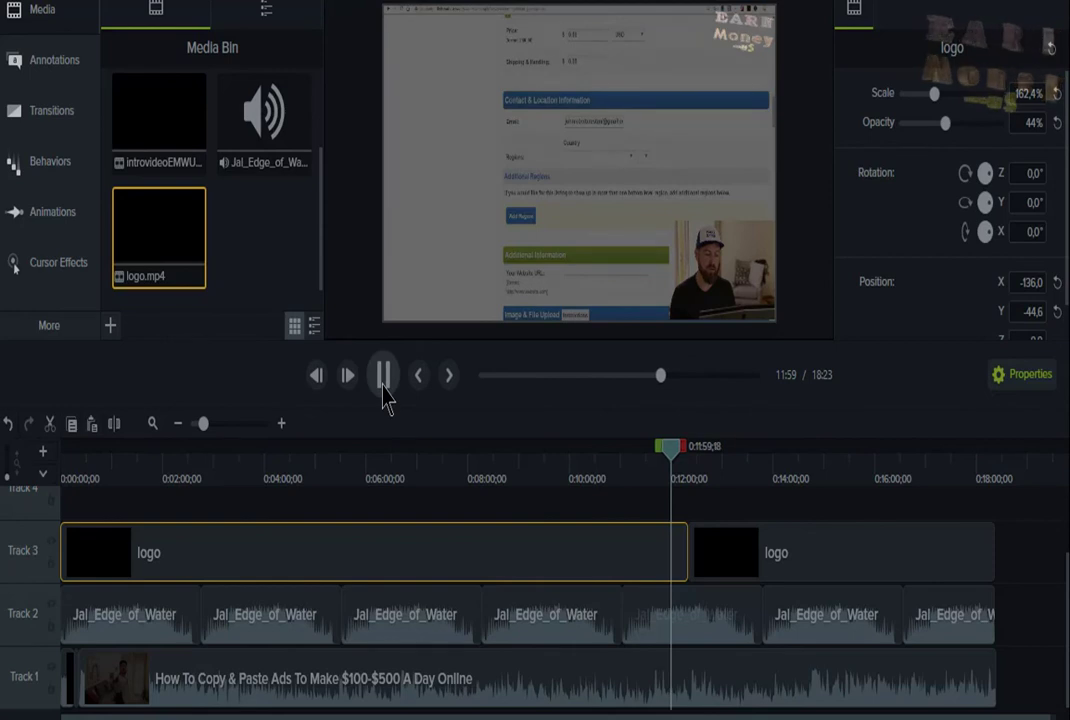
{"action": "left_click", "coordinate": [385, 393]}
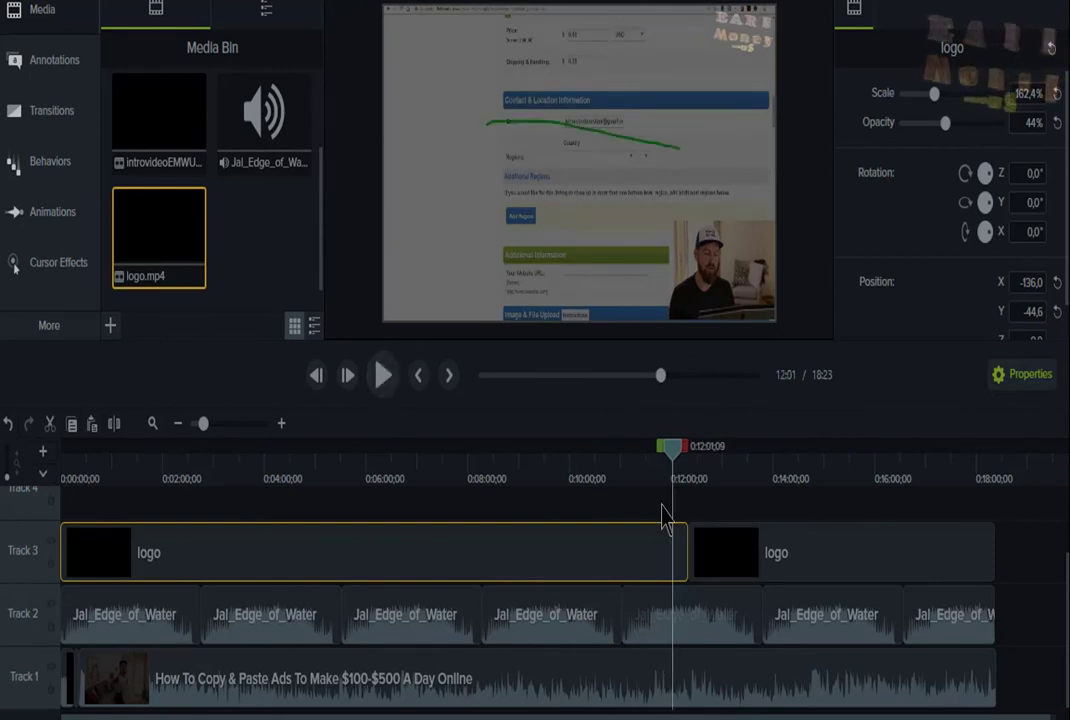
Step: Preview the video from about 13:59 and lower the second logo clip's opacity to 28%
{"action": "left_click_drag", "start_coordinate": [676, 461], "coordinate": [772, 463]}
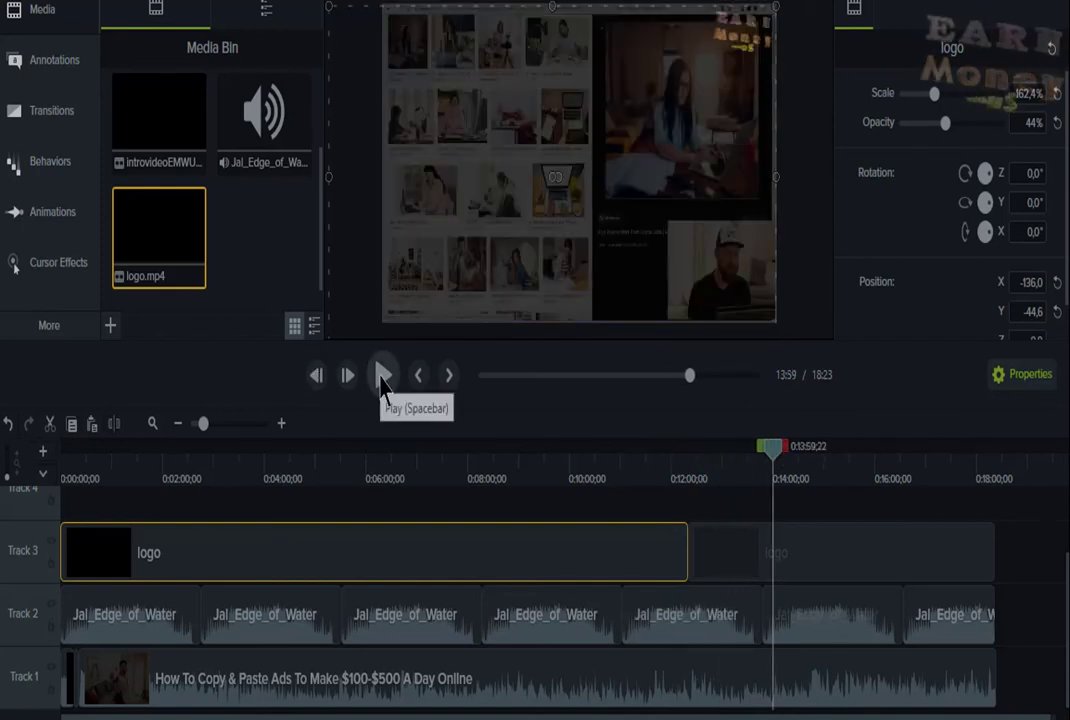
{"action": "left_click", "coordinate": [383, 382]}
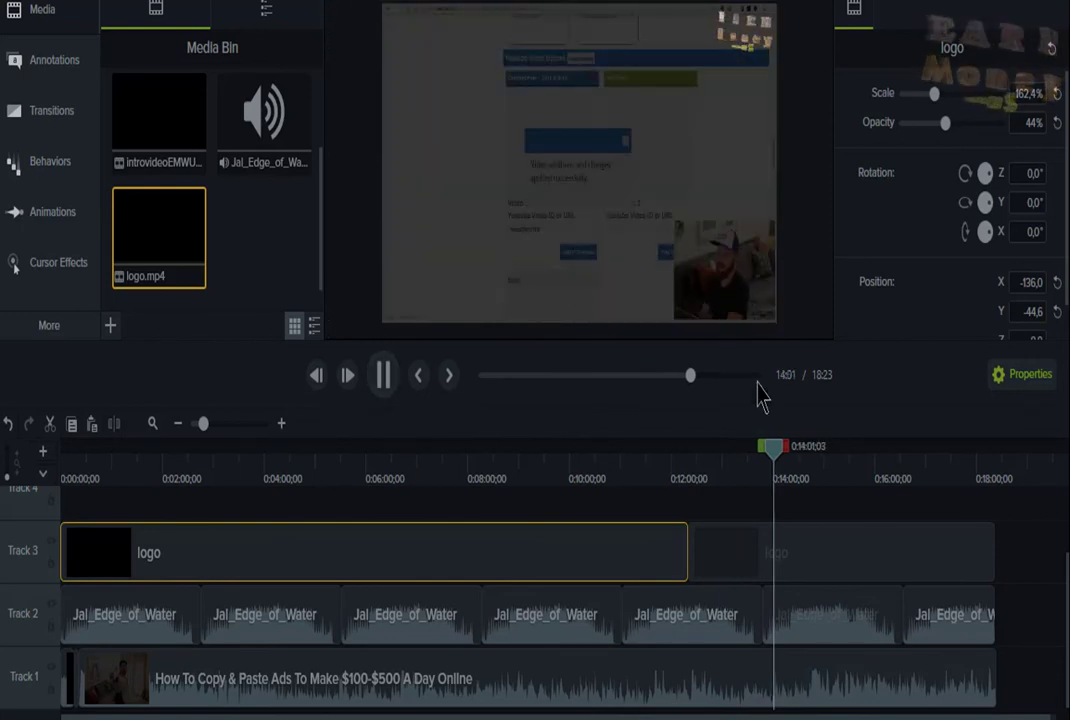
{"action": "left_click", "coordinate": [769, 560]}
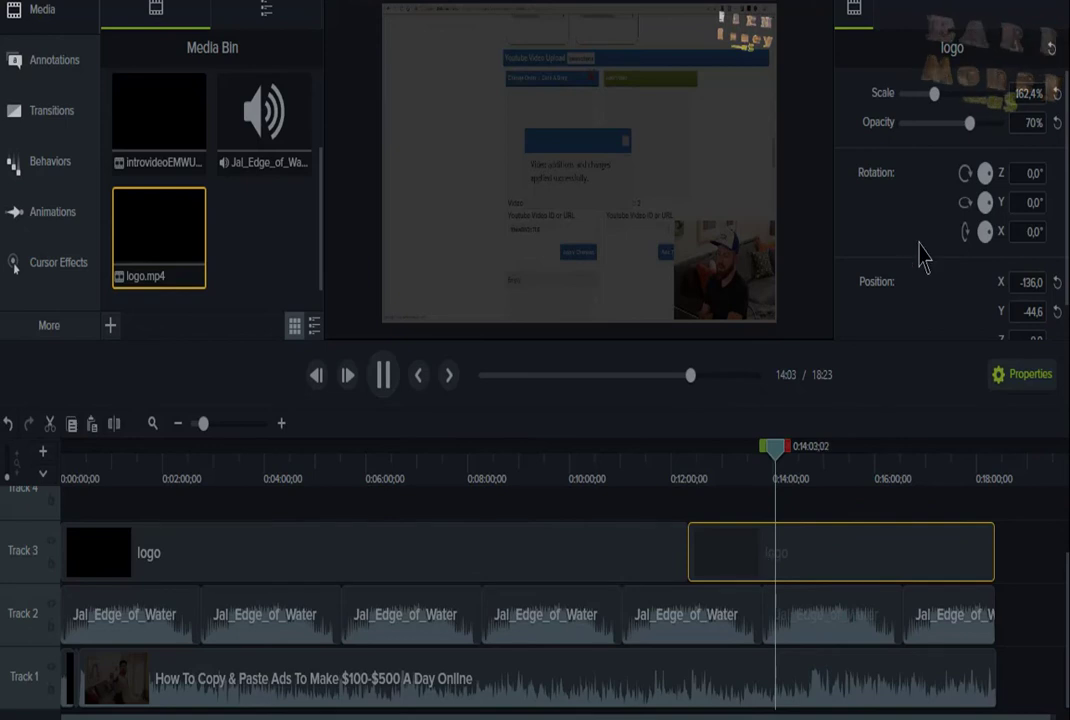
{"action": "left_click_drag", "start_coordinate": [965, 130], "coordinate": [947, 136]}
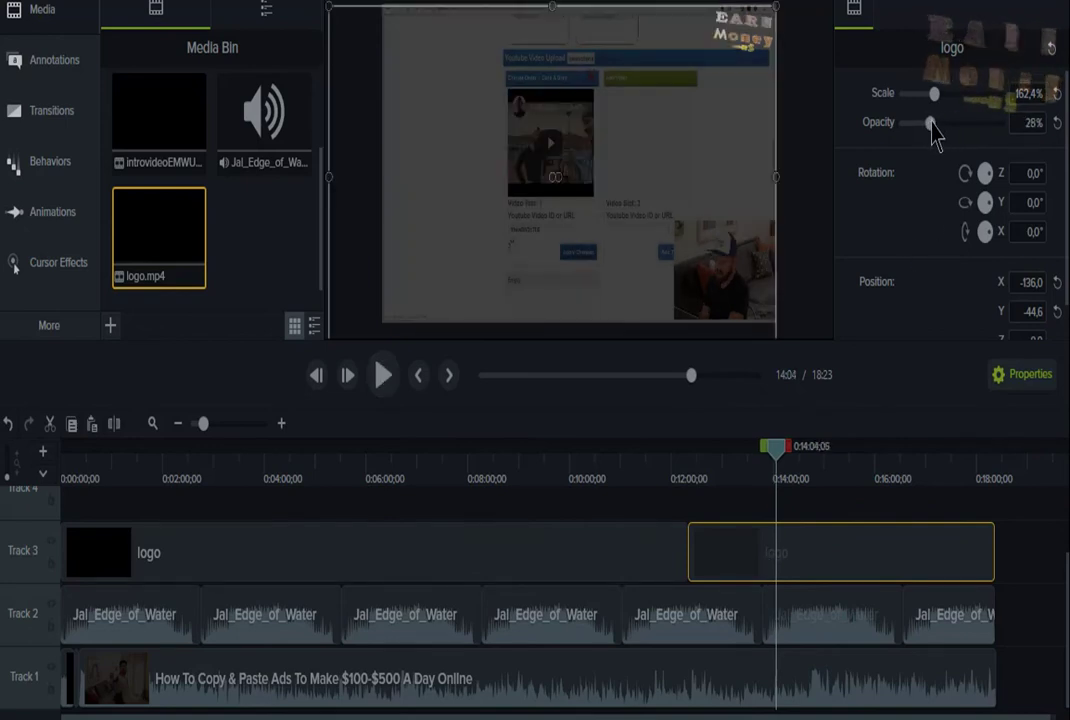
Step: Raise the second logo clip's opacity to 30% and play the video from about 14:04 to check it
{"action": "mouse_move", "coordinate": [926, 138]}
{"action": "left_mouse_down"}
{"action": "mouse_move", "coordinate": [900, 128]}
{"action": "mouse_move", "coordinate": [932, 140]}
{"action": "left_mouse_up"}
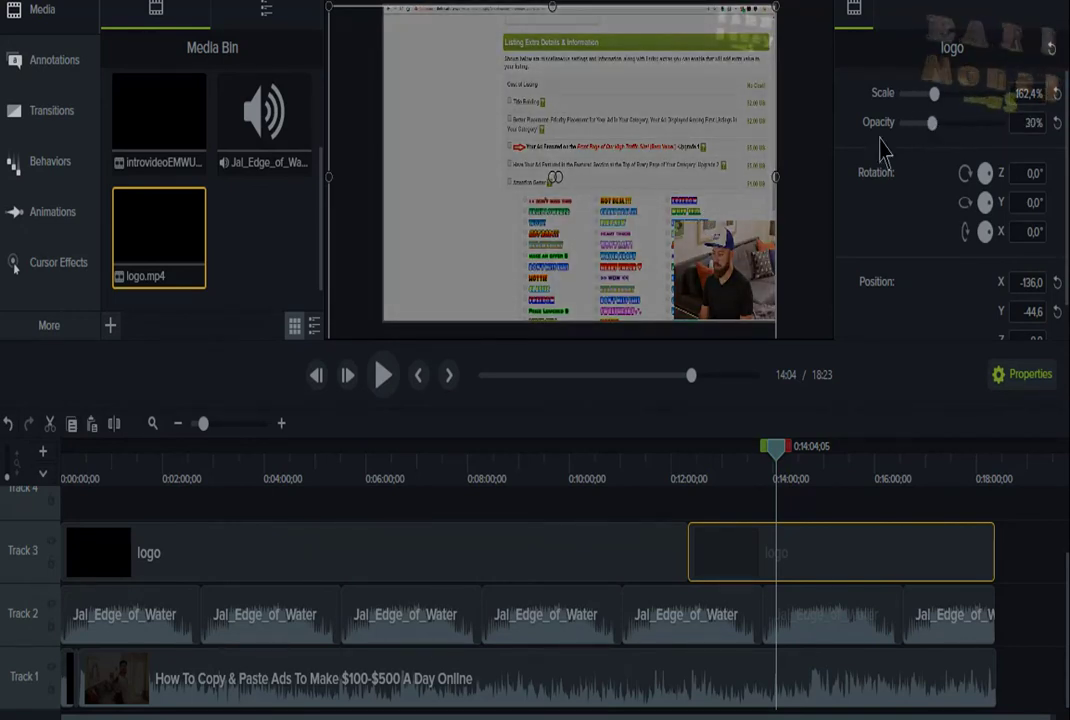
{"action": "left_click", "coordinate": [384, 376]}
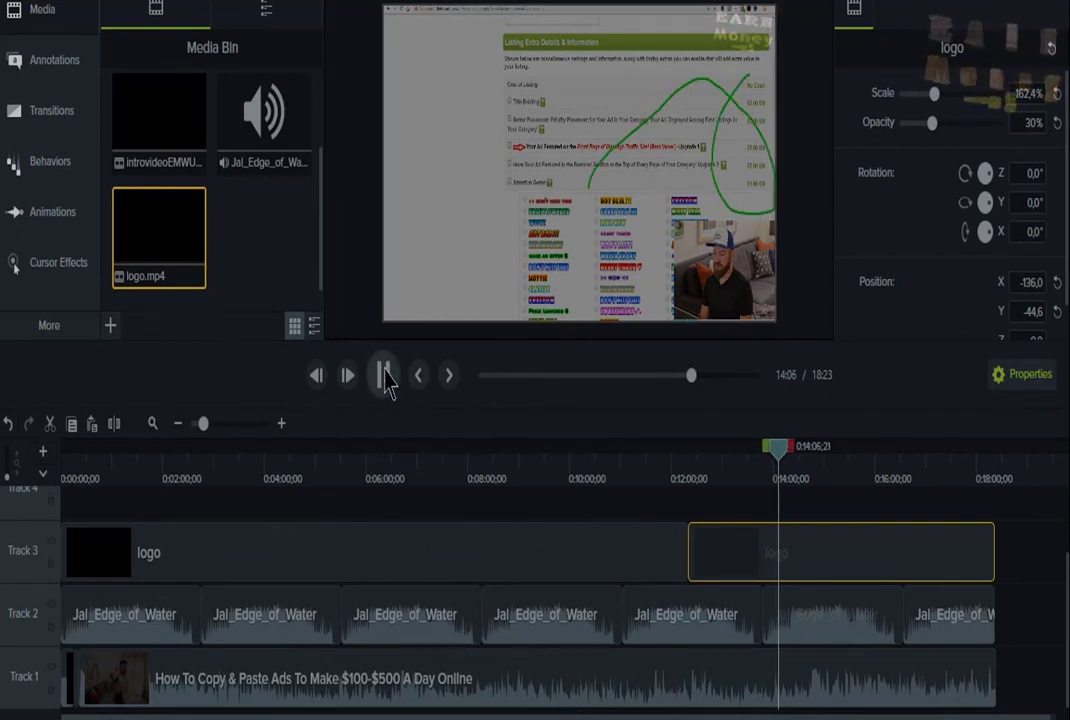
Step: Check the logo over the closing part of the video, from about 17:53 through 18:07 to the end of the timeline
{"action": "left_click", "coordinate": [903, 458]}
{"action": "left_click_drag", "start_coordinate": [918, 455], "coordinate": [971, 458]}
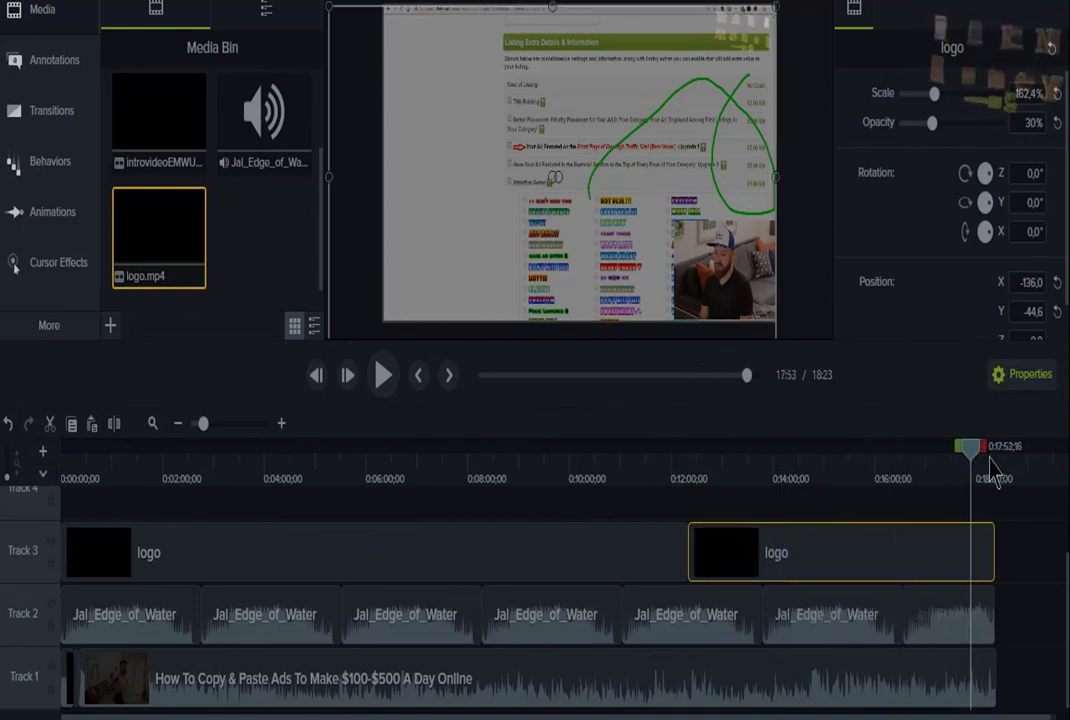
{"action": "left_click", "coordinate": [995, 470]}
{"action": "left_click", "coordinate": [997, 470]}
{"action": "left_click_drag", "start_coordinate": [996, 459], "coordinate": [980, 459]}
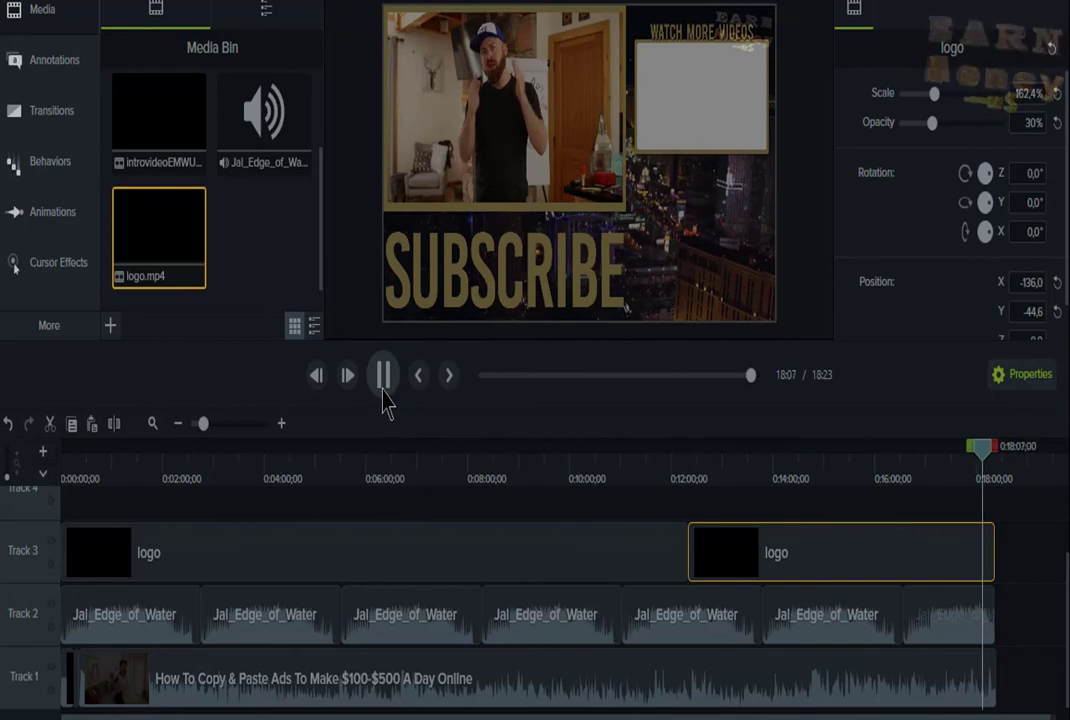
{"action": "left_click", "coordinate": [384, 388]}
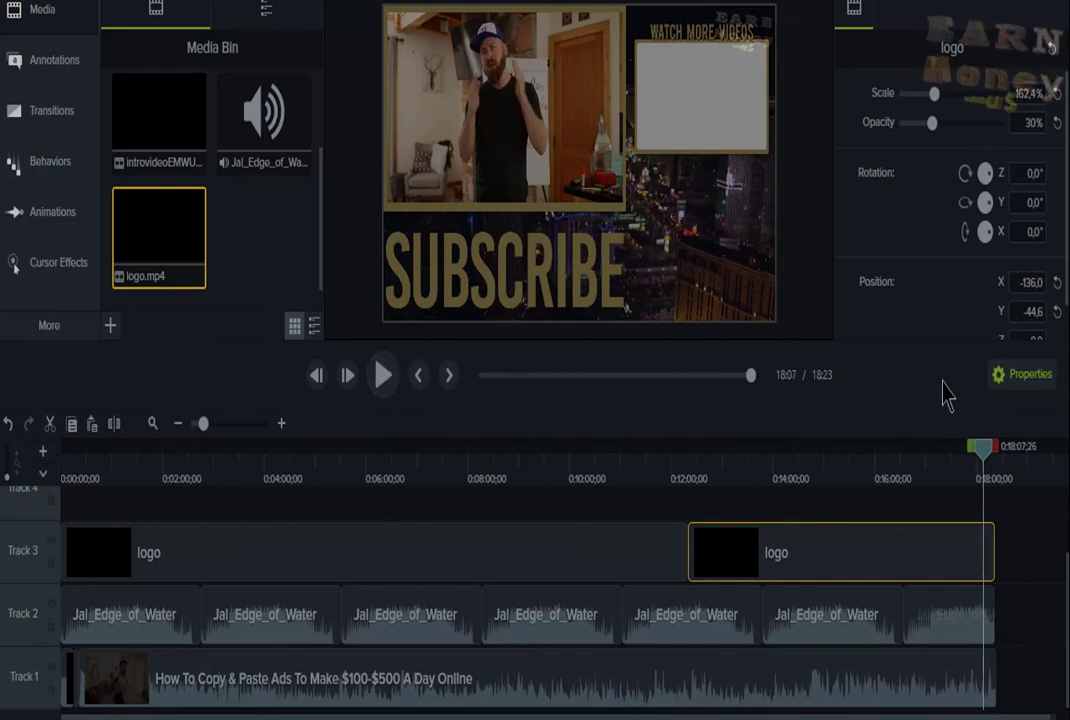
{"action": "left_click_drag", "start_coordinate": [982, 447], "coordinate": [1003, 458]}
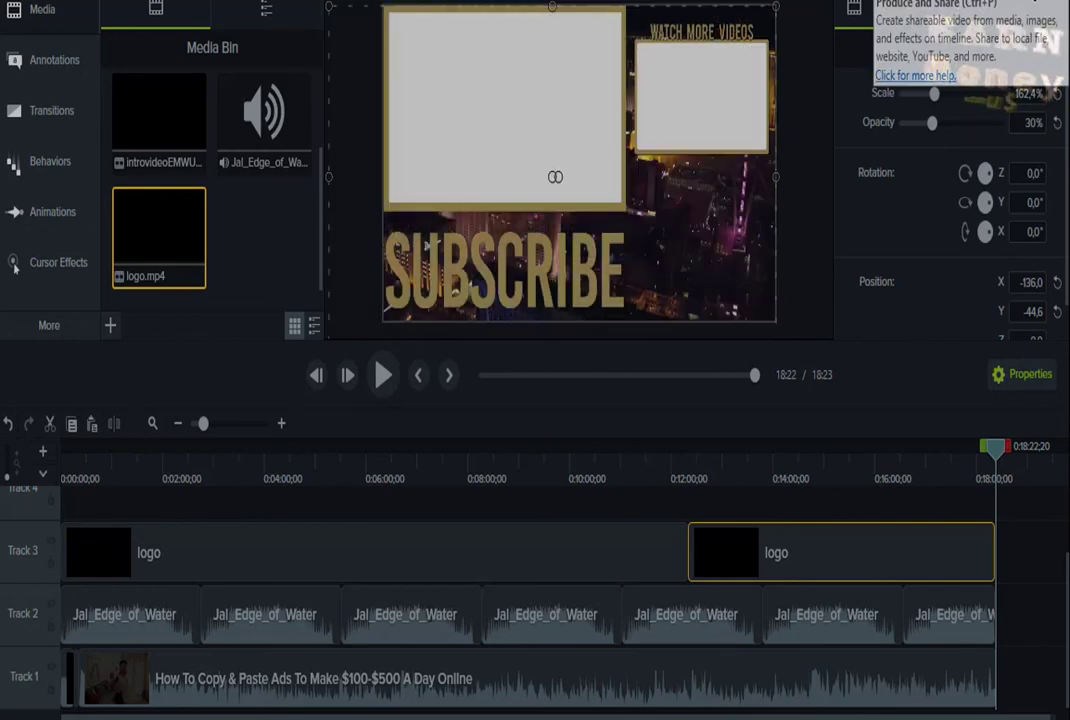
Step: Start producing the video to a local file and dismiss the activation notice
{"action": "left_click", "coordinate": [1035, 3]}
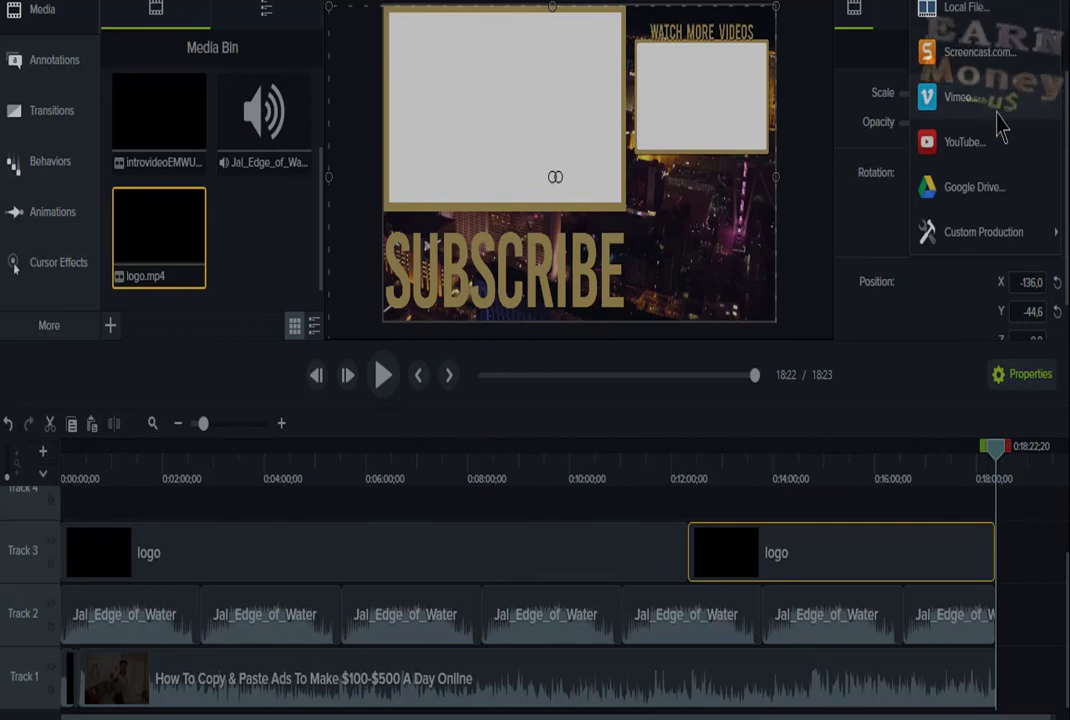
{"action": "left_click", "coordinate": [1001, 142]}
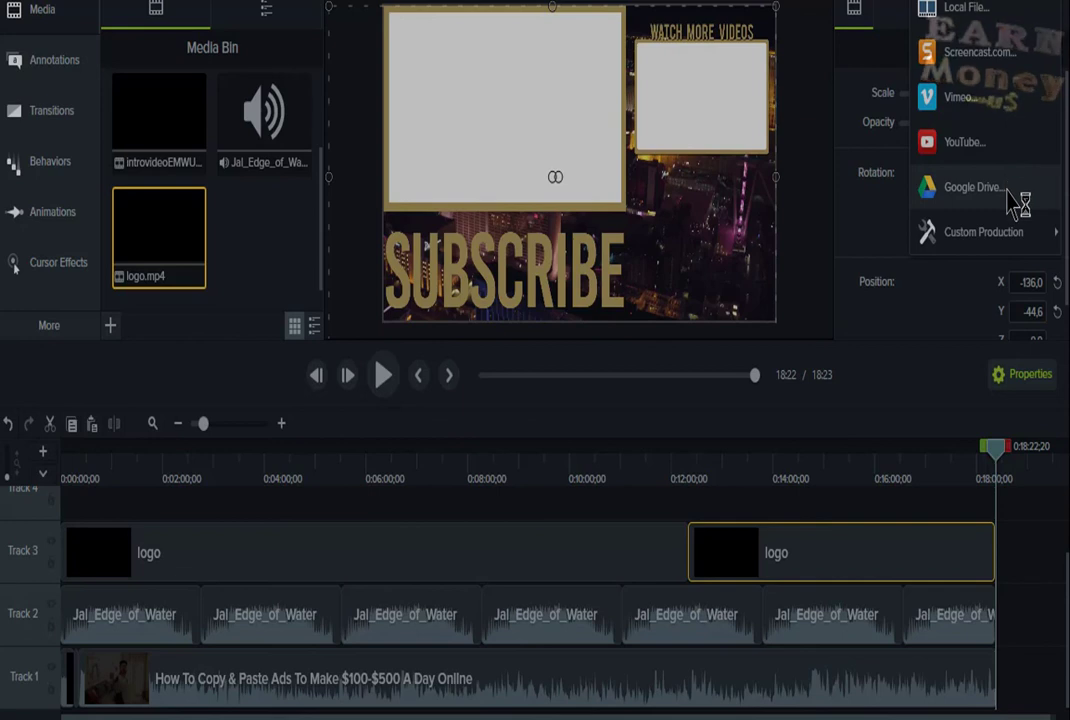
{"action": "mouse_move", "coordinate": [1025, 255]}
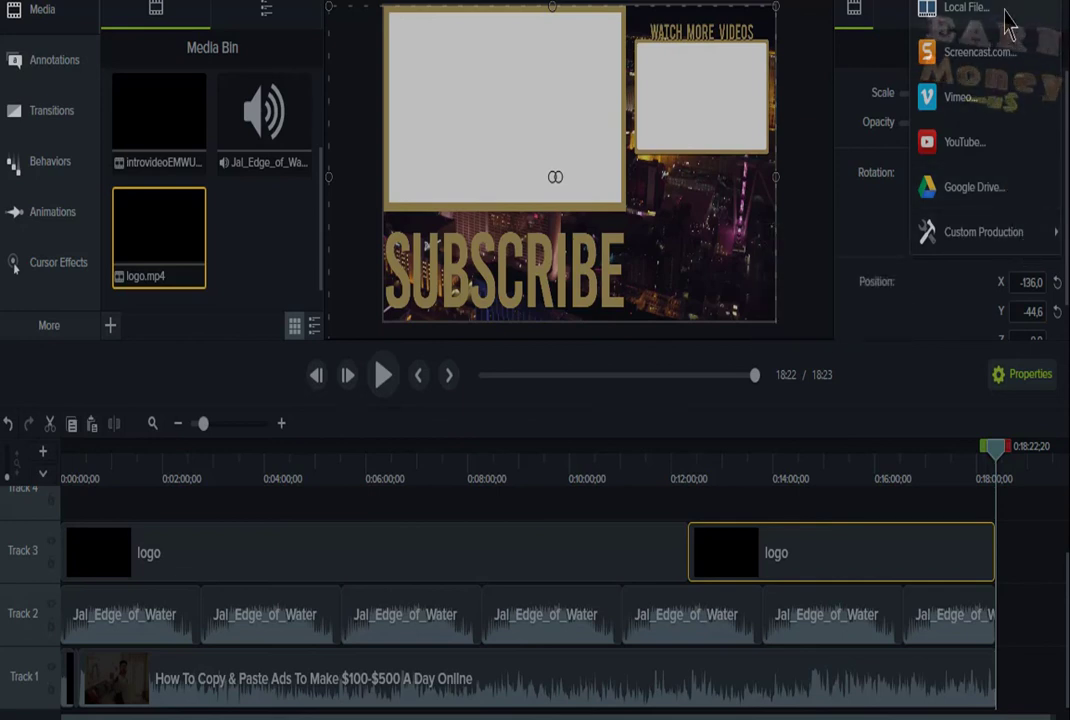
{"action": "left_click", "coordinate": [1005, 11]}
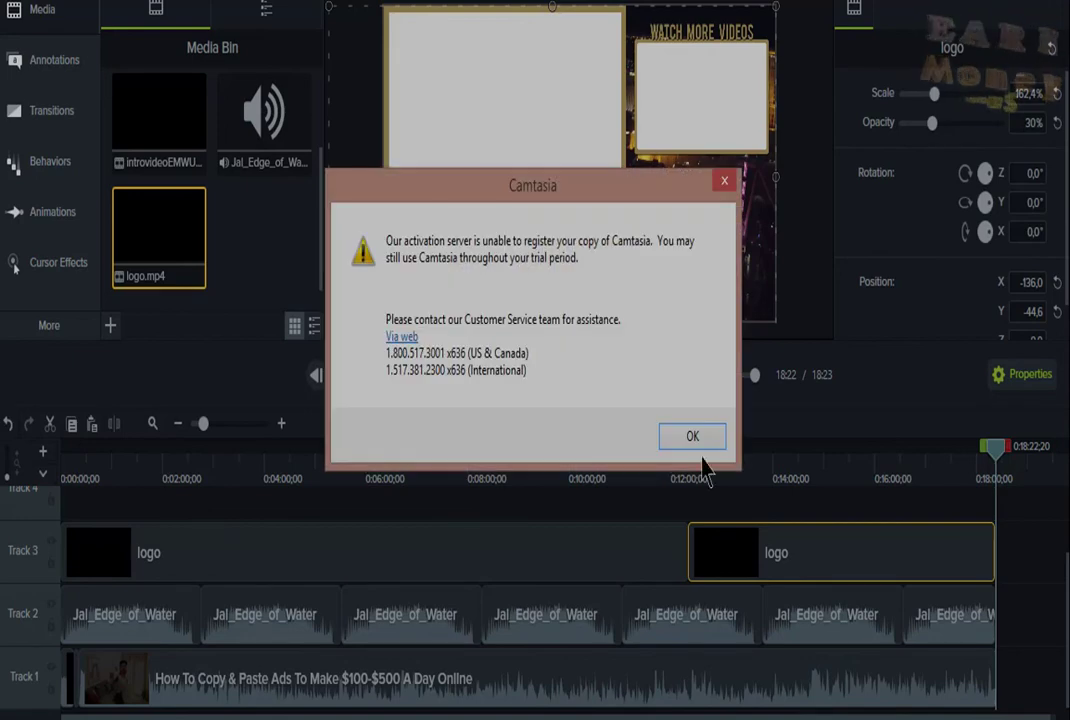
{"action": "left_click", "coordinate": [694, 437]}
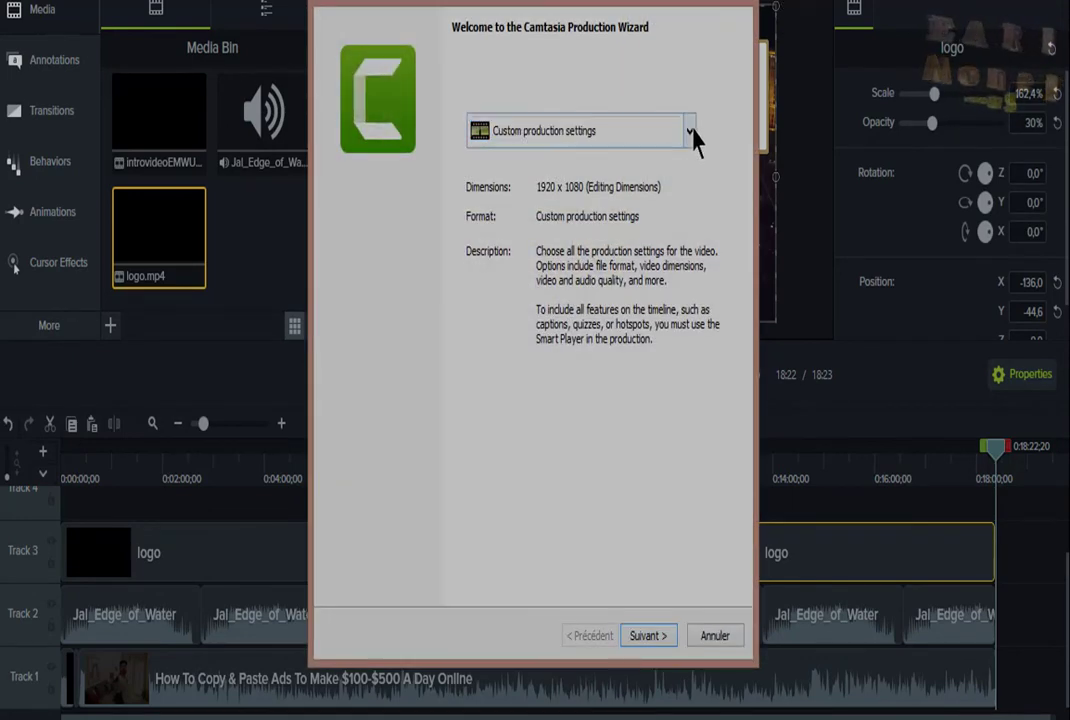
Step: Choose the MP4 only (up to 1080p) production preset, keep the default save settings and start rendering the video
{"action": "left_click", "coordinate": [690, 132]}
{"action": "left_click", "coordinate": [692, 131]}
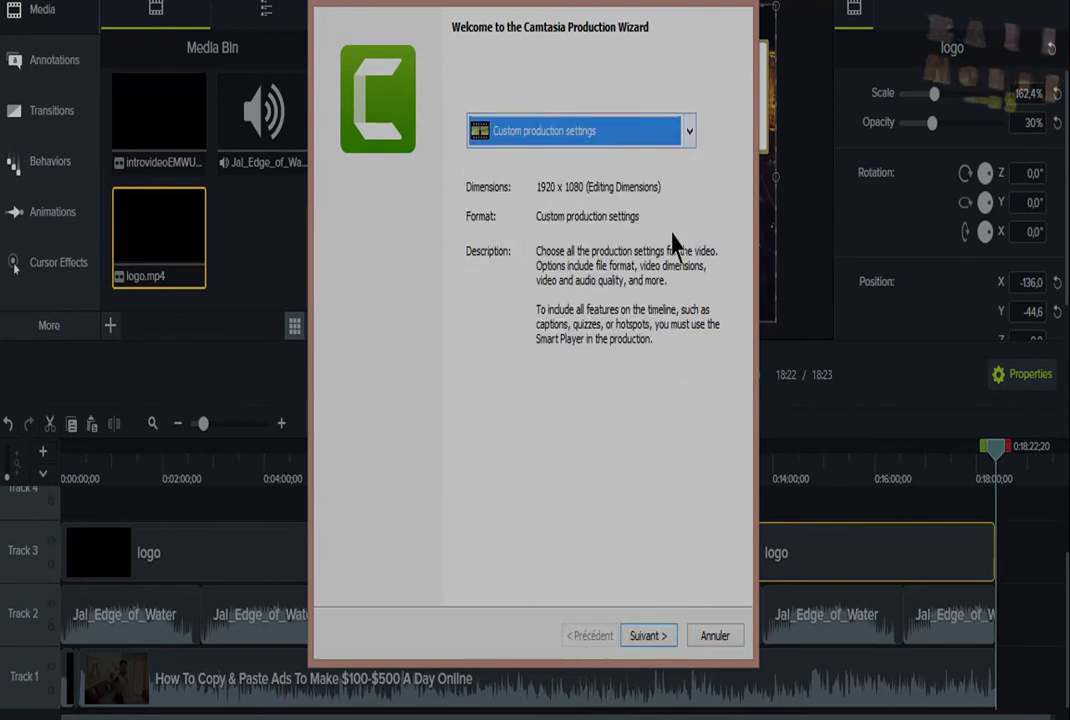
{"action": "left_click", "coordinate": [688, 131]}
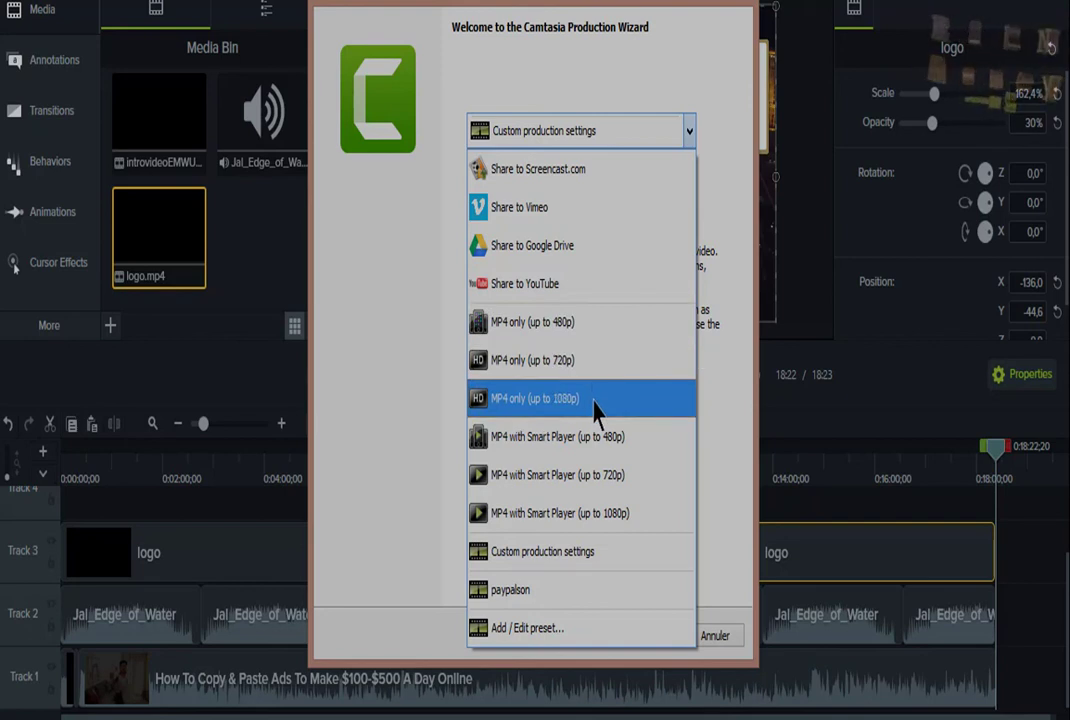
{"action": "left_click", "coordinate": [595, 400]}
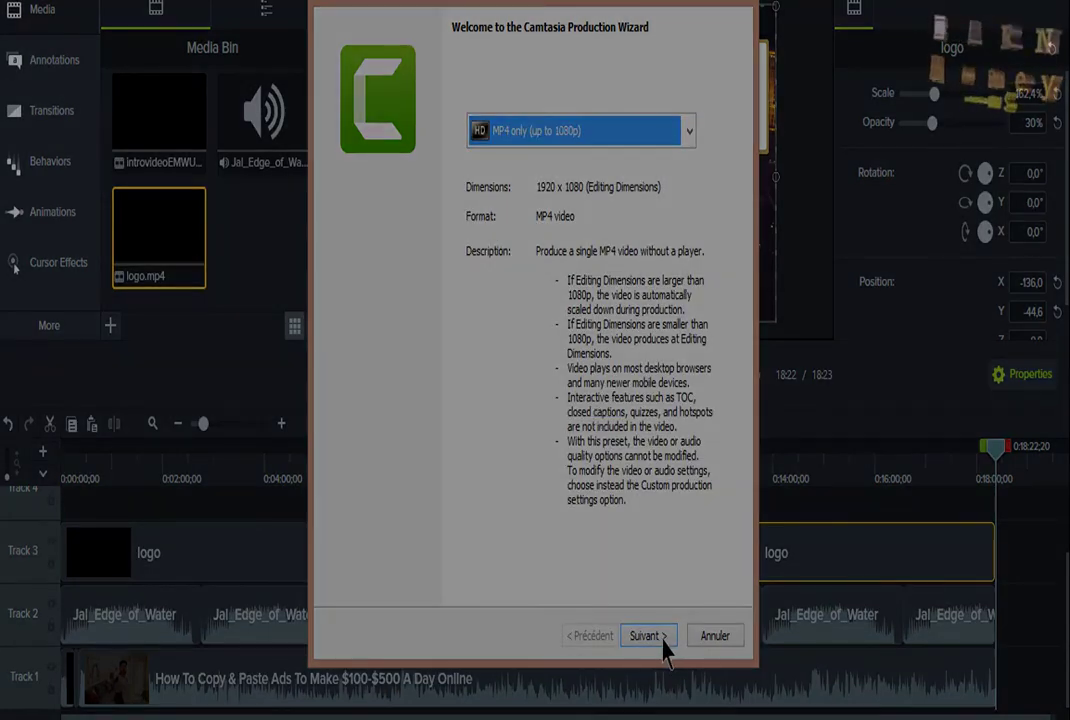
{"action": "left_click", "coordinate": [648, 636]}
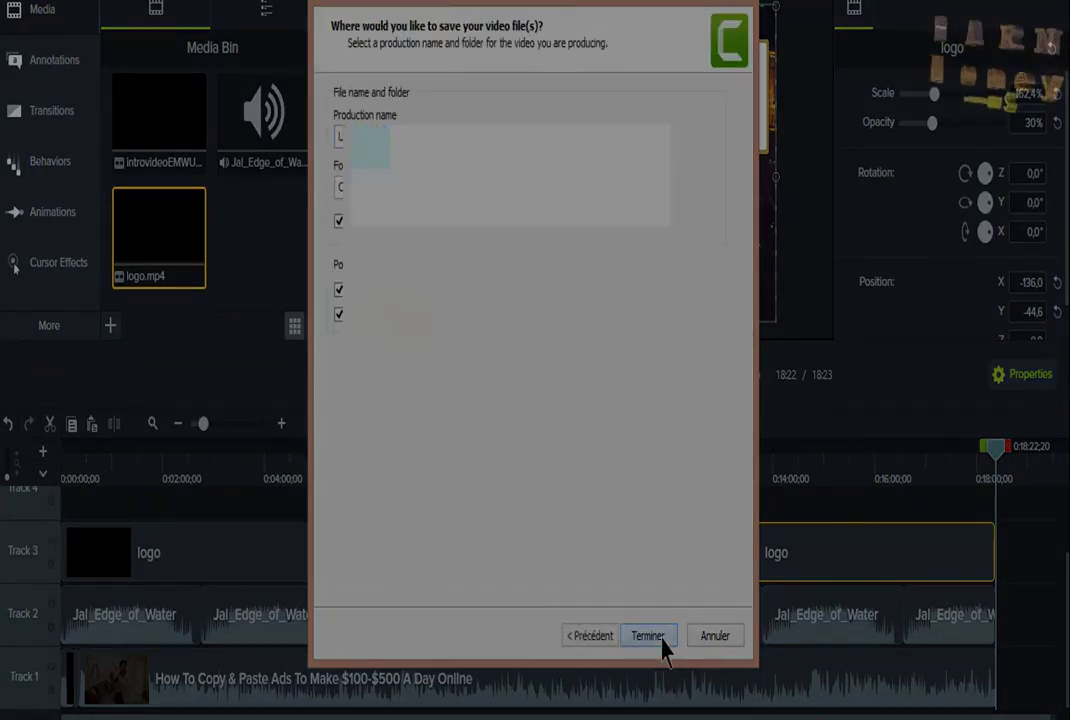
{"action": "left_click", "coordinate": [661, 641]}
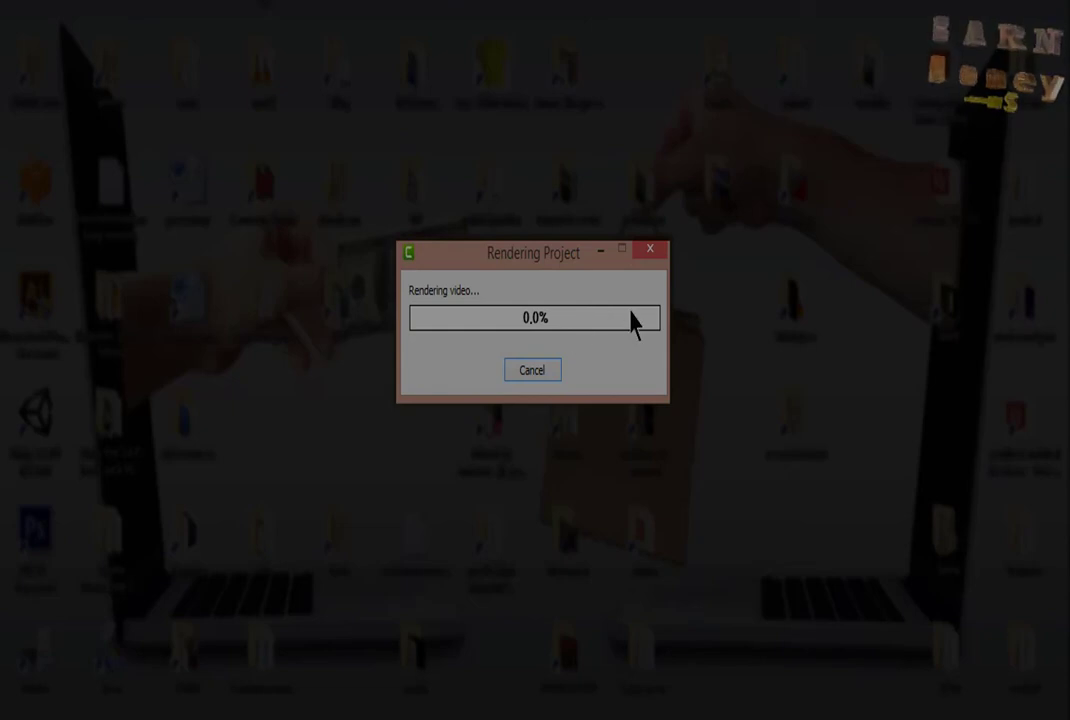